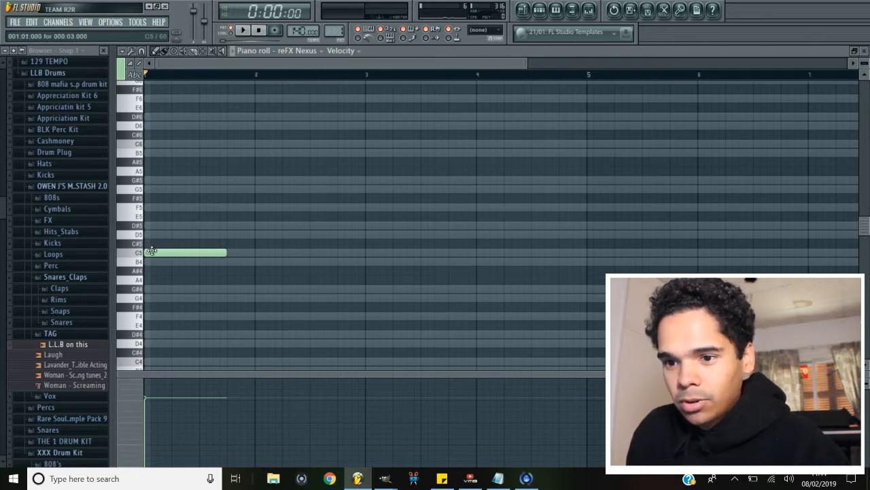
Stack D#5, G5, A#5 and D6 notes above the opening C5 to build a chord, and play it back.
{"action": "left_click", "coordinate": [151, 225]}
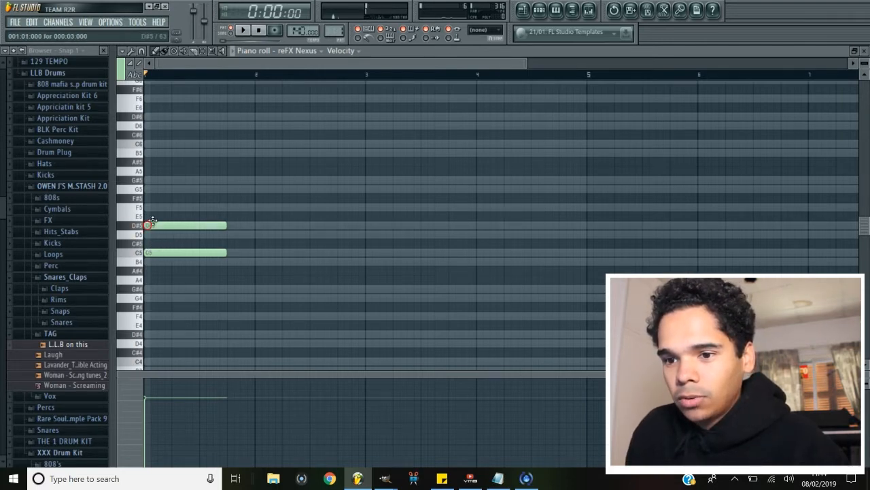
{"action": "left_click", "coordinate": [150, 189]}
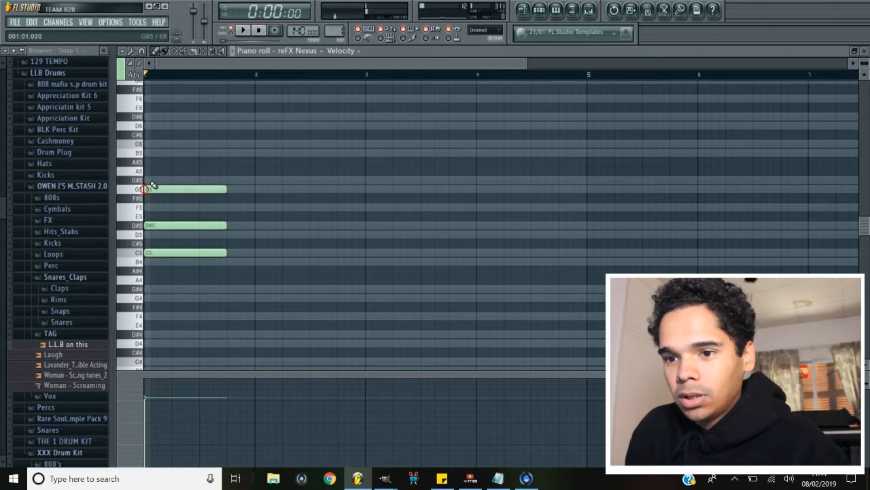
{"action": "left_click", "coordinate": [147, 162]}
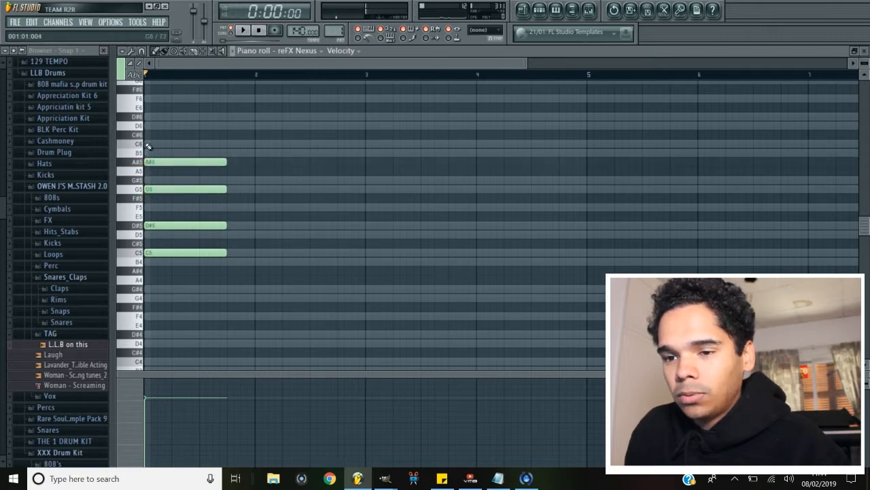
{"action": "left_click", "coordinate": [146, 127]}
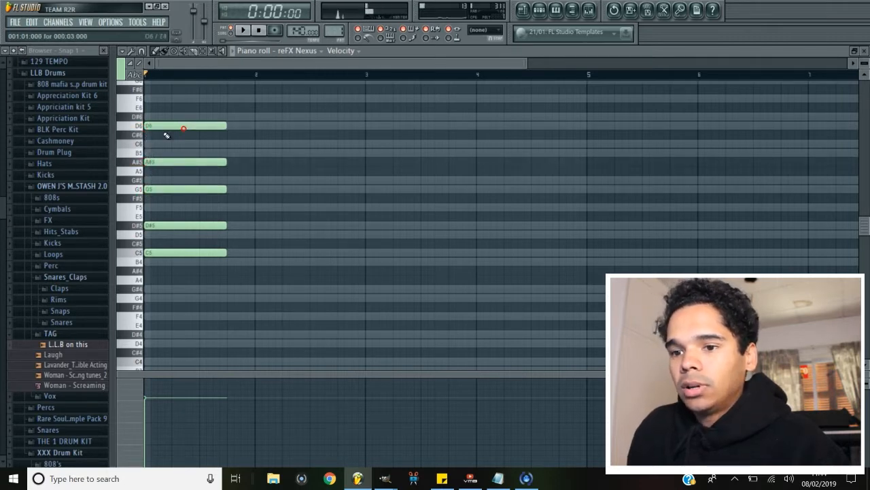
{"action": "key", "text": "space"}
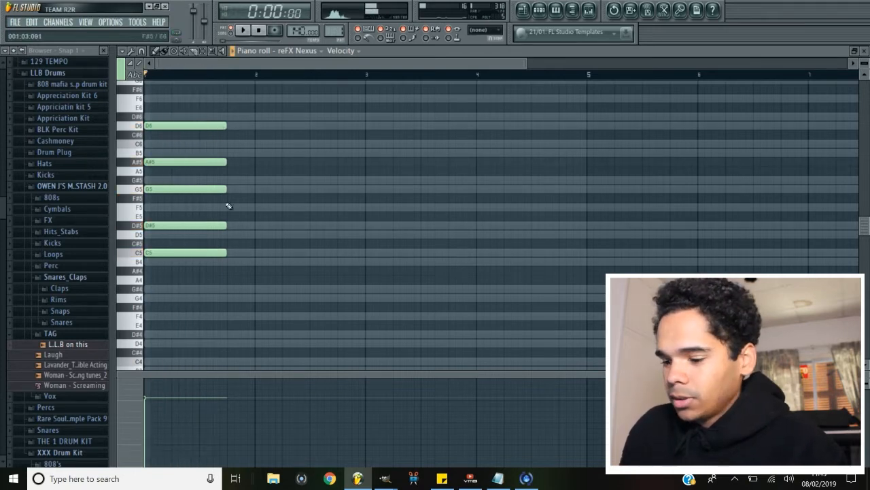
{"action": "key", "text": "space"}
Drop the chord's C5 root down an octave to C4 and play the chord again.
{"action": "left_click", "coordinate": [199, 252]}
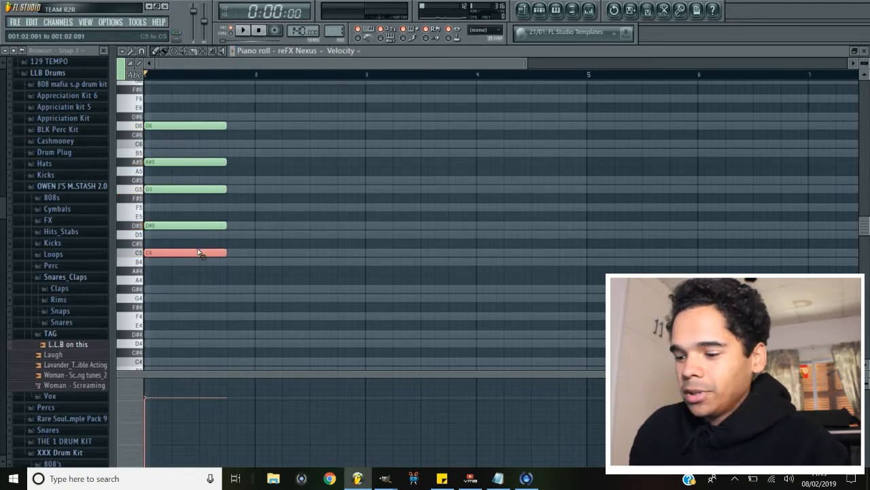
{"action": "key", "text": "ctrl+Down"}
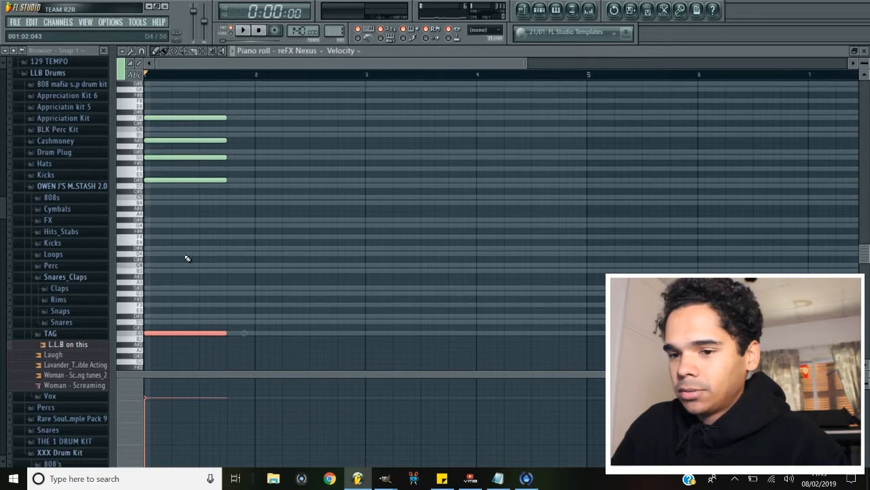
{"action": "key", "text": "space"}
{"action": "key", "text": "space"}
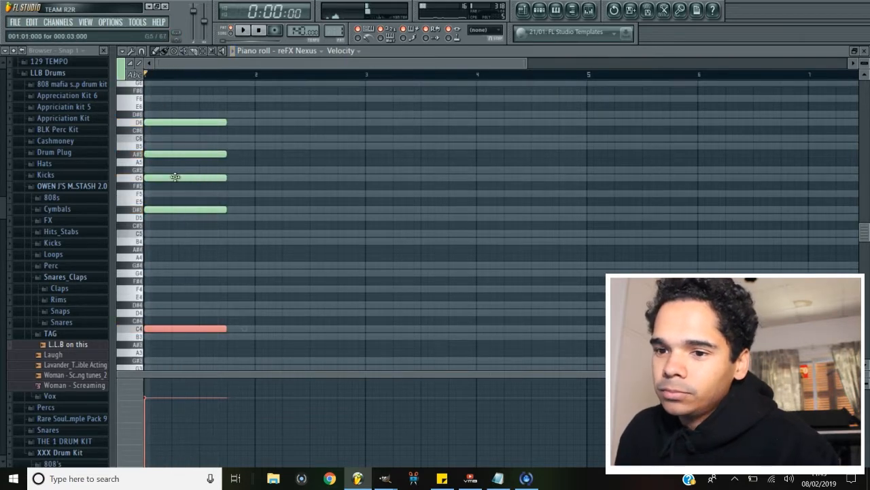
Delete all notes, place a single C5 note at the start of bar 1, and play it.
{"action": "key", "text": "ctrl+a"}
{"action": "key", "text": "Delete"}
{"action": "left_click", "coordinate": [166, 230]}
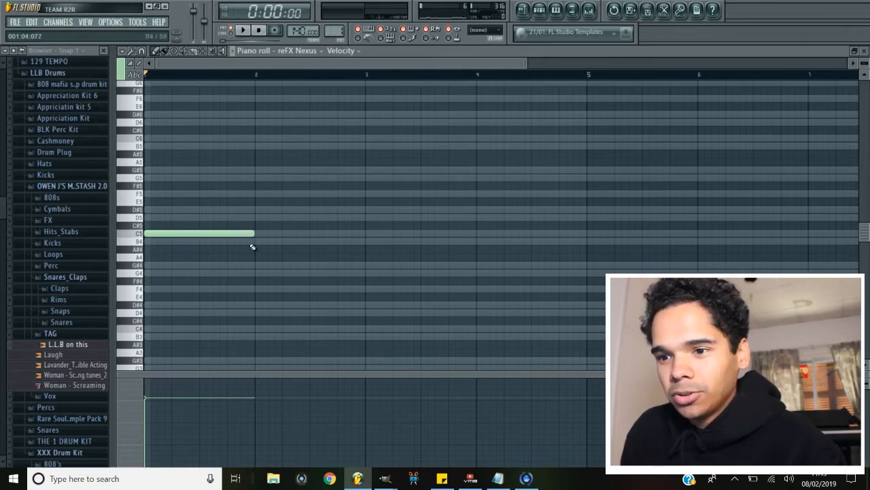
{"action": "key", "text": "space"}
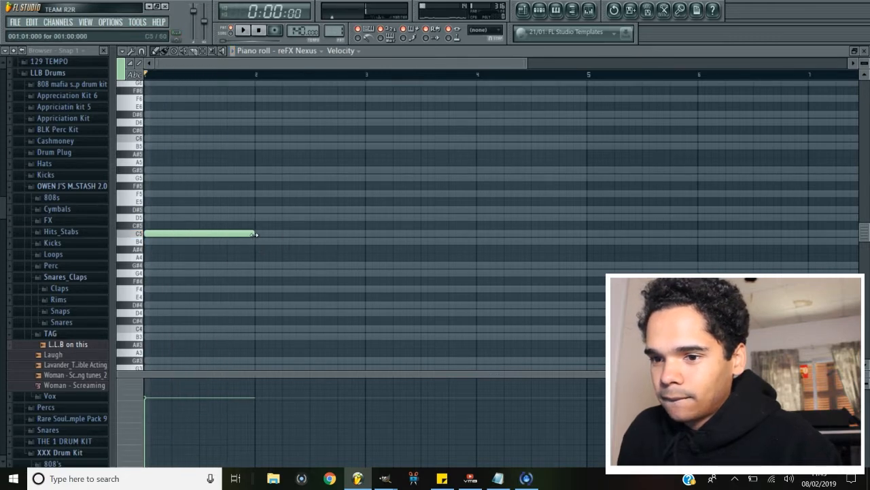
{"action": "key", "text": "space"}
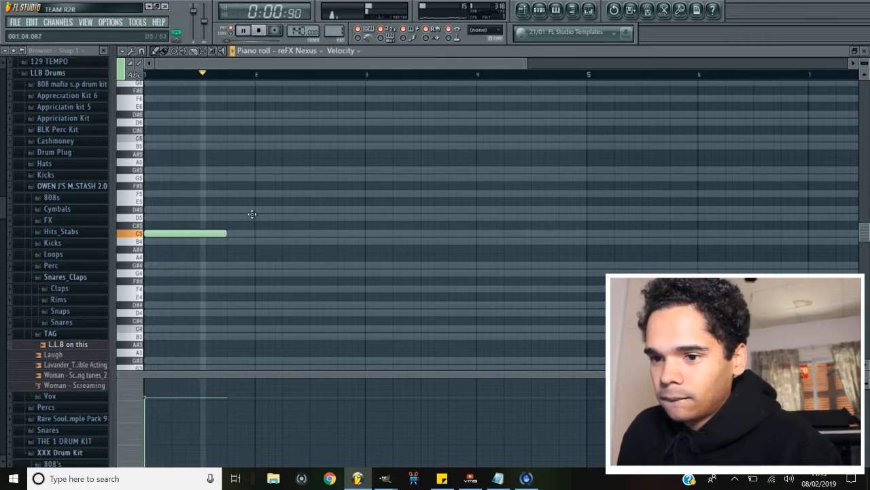
Add a G4 note after the C5 and extend it to the start of bar 3, then play back.
{"action": "left_click", "coordinate": [227, 273]}
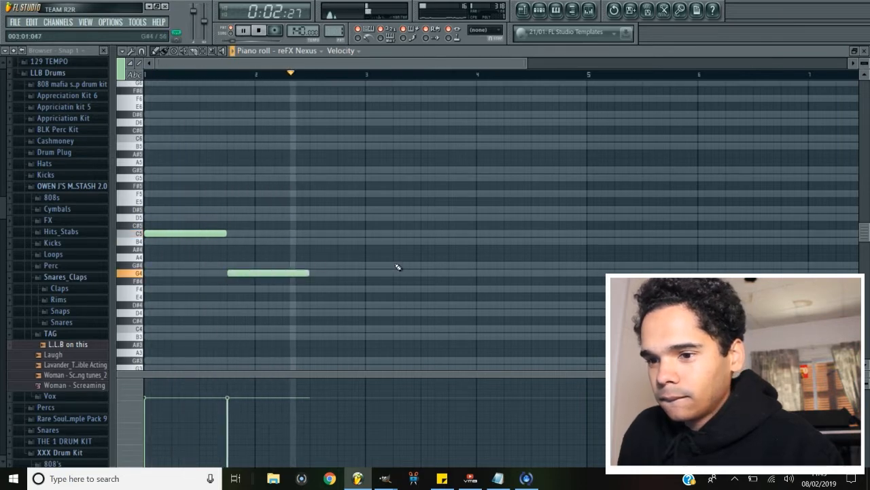
{"action": "left_click_drag", "start_coordinate": [309, 273], "coordinate": [365, 272]}
{"action": "key", "text": "space"}
{"action": "key", "text": "space"}
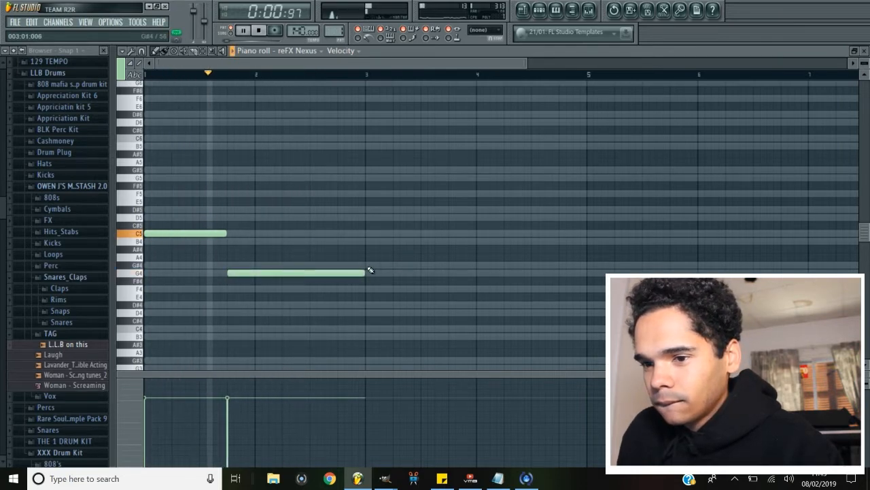
Place a note at bar 3, move it to G#4 and shorten it to end at bar 4.
{"action": "left_click", "coordinate": [367, 240]}
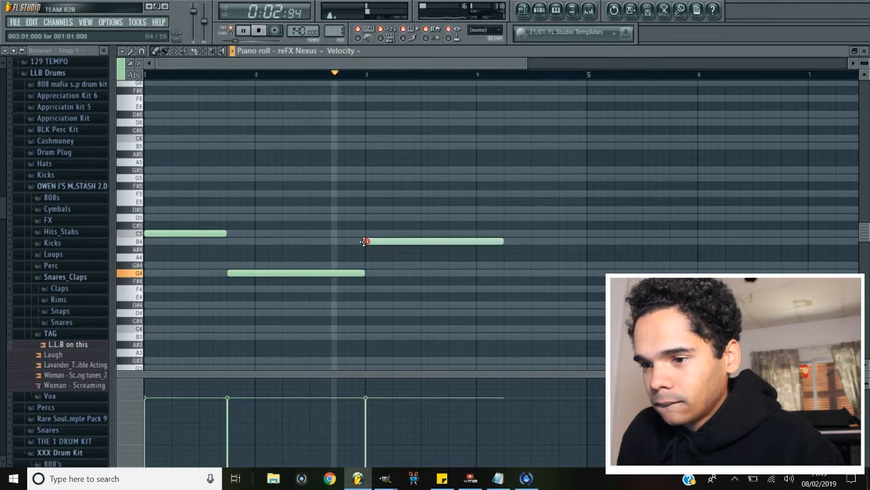
{"action": "left_click_drag", "start_coordinate": [466, 242], "coordinate": [469, 265]}
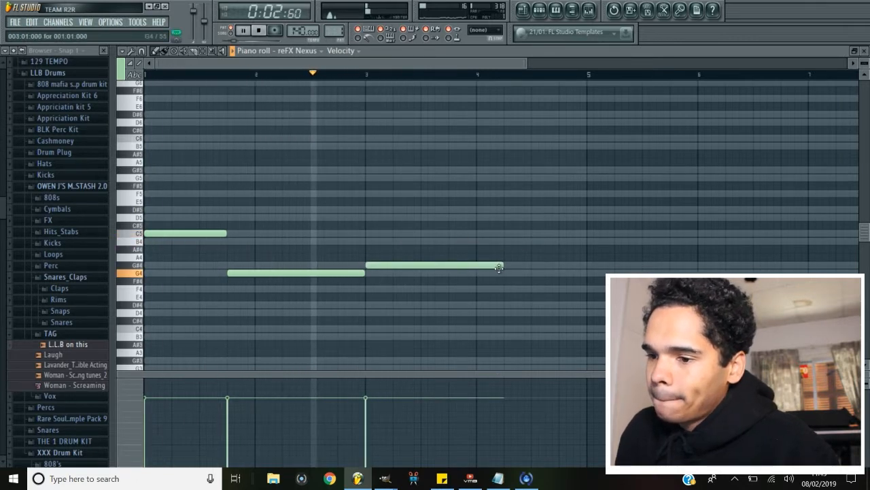
{"action": "left_click_drag", "start_coordinate": [499, 267], "coordinate": [476, 265]}
Add a C5 note starting at bar 4 and play the line back.
{"action": "left_click", "coordinate": [480, 233]}
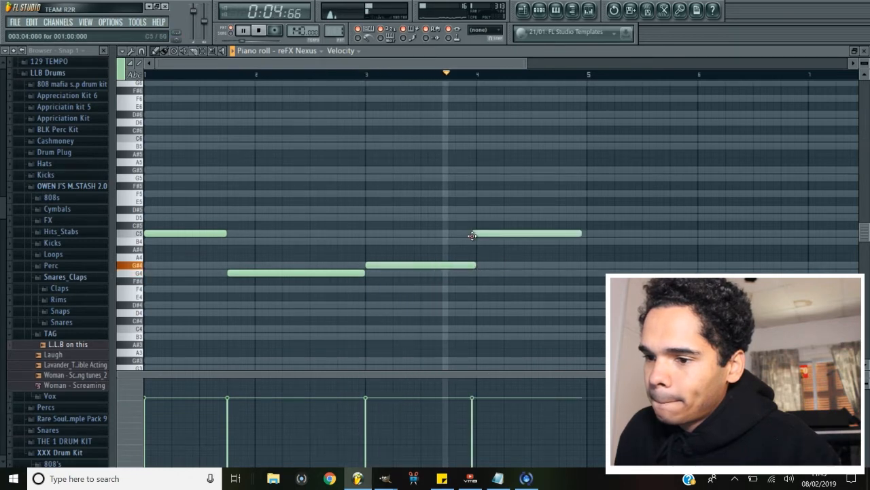
{"action": "key", "text": "space"}
Shorten the G#4 note to end three quarters into bar 3, and move the C5 to start right after it, ending at bar 5.
{"action": "key", "text": "space"}
{"action": "left_click_drag", "start_coordinate": [476, 265], "coordinate": [449, 265]}
{"action": "left_click_drag", "start_coordinate": [495, 231], "coordinate": [465, 232]}
{"action": "mouse_move", "coordinate": [554, 234]}
{"action": "left_mouse_down"}
{"action": "mouse_move", "coordinate": [571, 238]}
{"action": "mouse_move", "coordinate": [554, 236]}
{"action": "left_mouse_up"}
{"action": "key", "text": "space"}
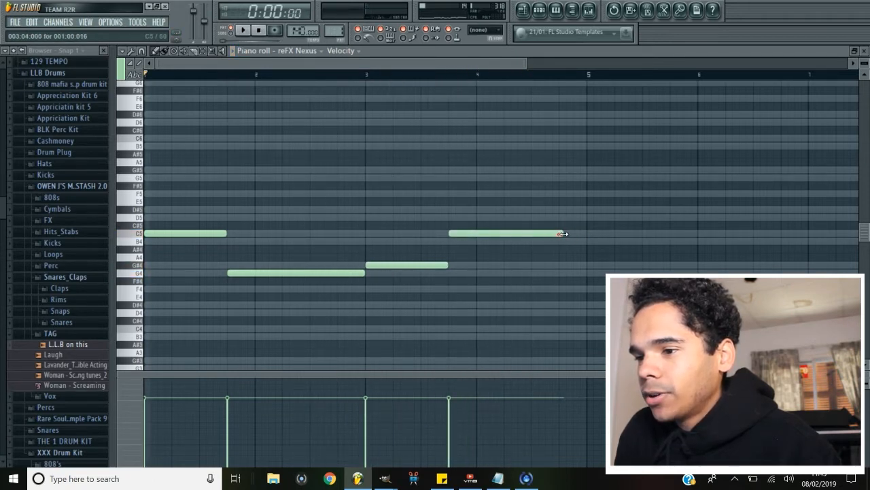
Stack D#5, G5, A#5 and D6 notes above the opening C5 to rebuild the first chord.
{"action": "left_click", "coordinate": [162, 232]}
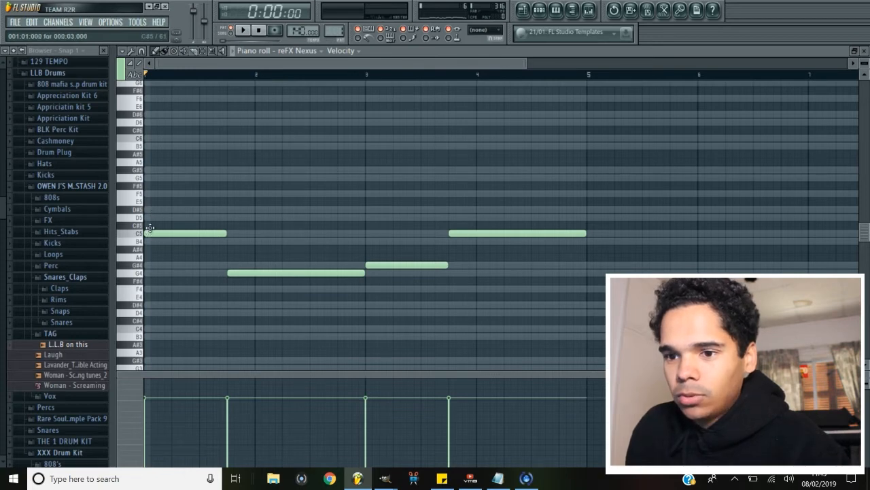
{"action": "left_click", "coordinate": [154, 209]}
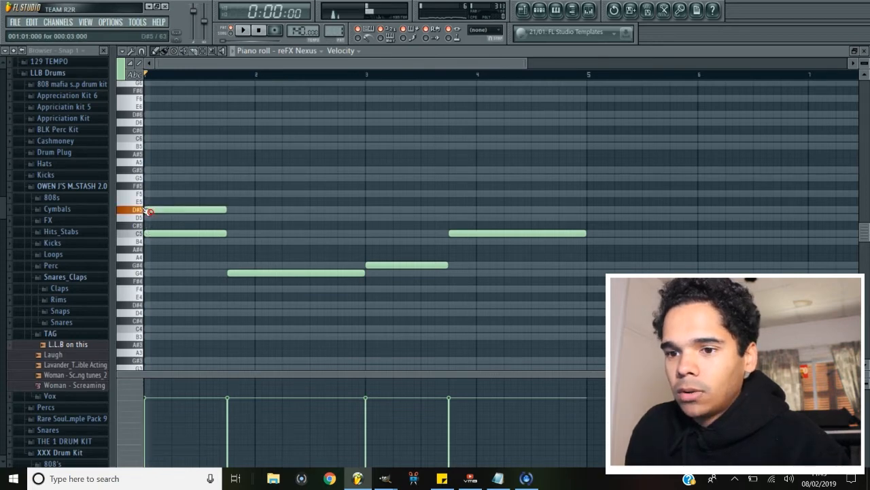
{"action": "left_click", "coordinate": [151, 177]}
{"action": "left_click", "coordinate": [146, 153]}
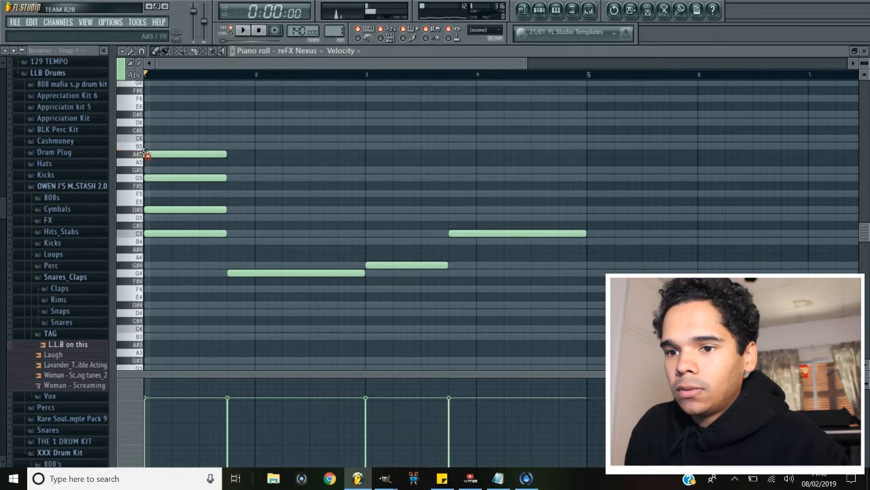
{"action": "left_click_drag", "start_coordinate": [152, 122], "coordinate": [147, 123]}
Move the first chord's C5 root down an octave to C4 and play the progression.
{"action": "left_click", "coordinate": [183, 232], "text": "ctrl"}
{"action": "key", "text": "ctrl+Down"}
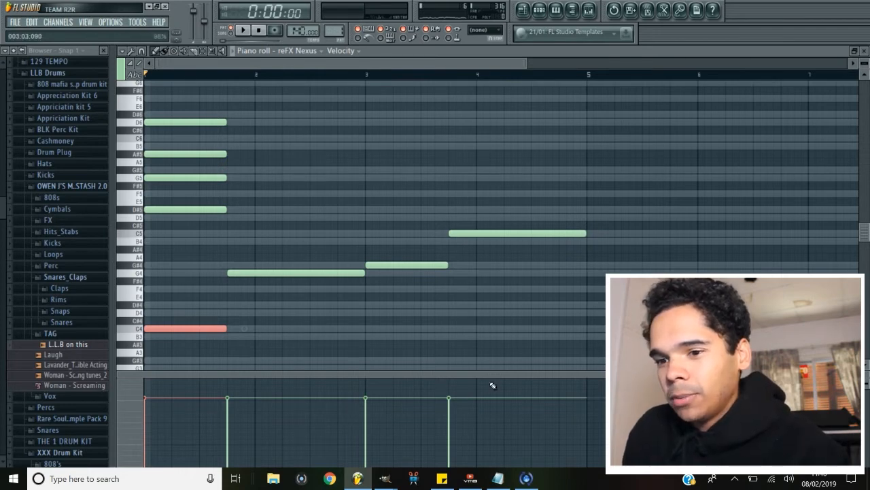
{"action": "left_click", "coordinate": [195, 250]}
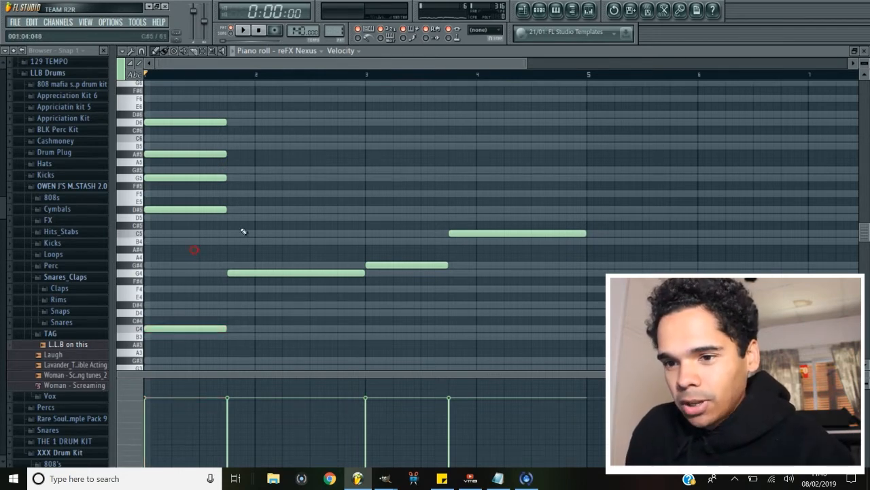
{"action": "key", "text": "space"}
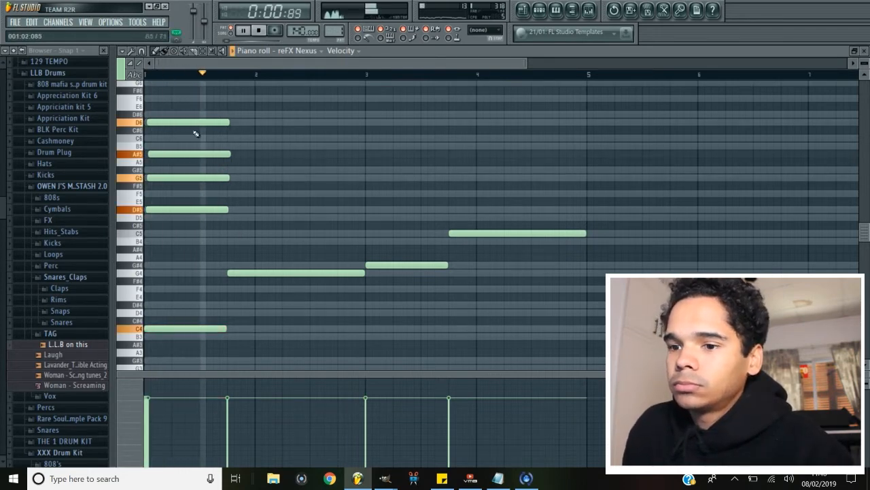
{"action": "key", "text": "space"}
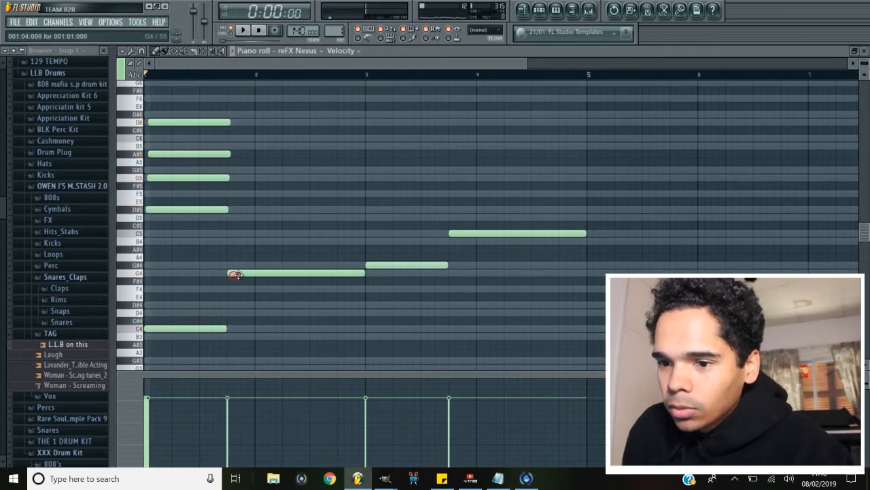
Add A#4, D5, F5 and A5 notes above the G4 at bar 2 to build a second chord.
{"action": "left_click", "coordinate": [229, 248]}
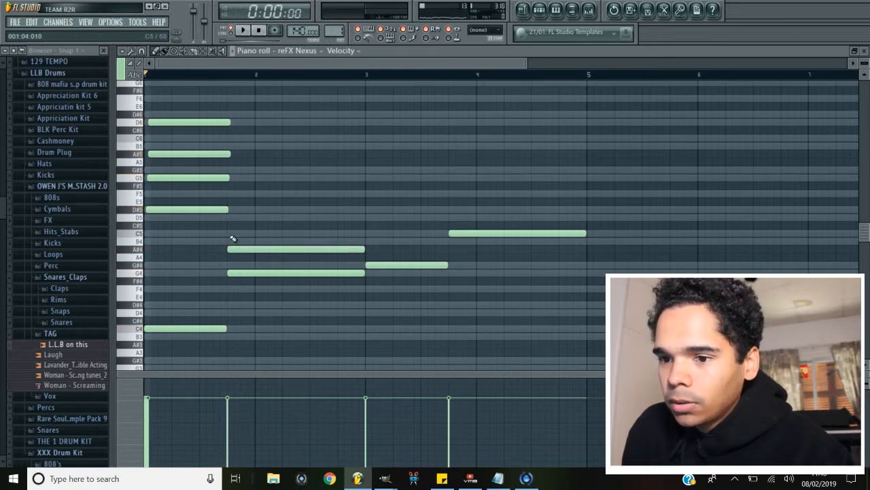
{"action": "left_click", "coordinate": [228, 217]}
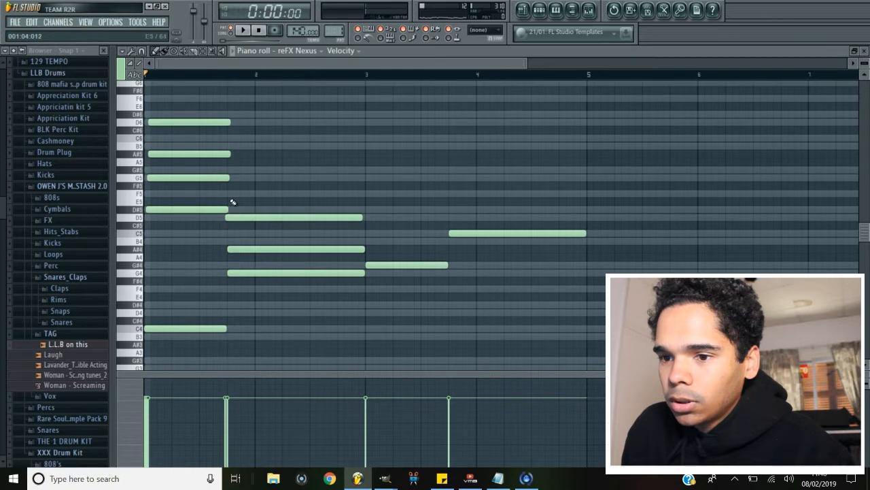
{"action": "left_click", "coordinate": [229, 193]}
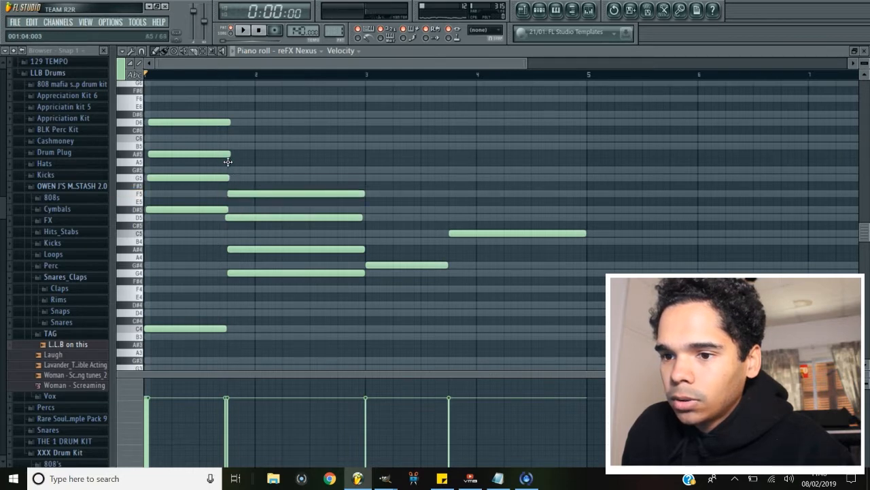
{"action": "left_click", "coordinate": [230, 161]}
{"action": "left_click_drag", "start_coordinate": [248, 214], "coordinate": [250, 214]}
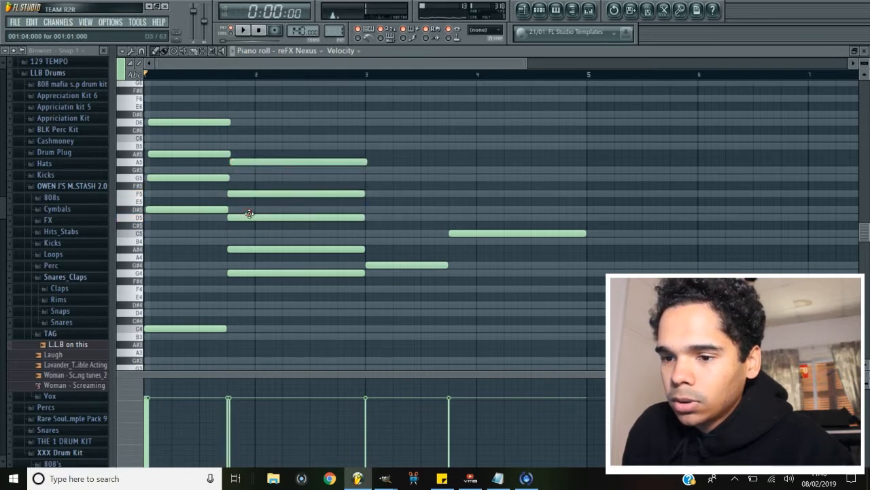
Drop the second chord's G4 root an octave to G3, nudge it slightly earlier, and play back.
{"action": "left_click", "coordinate": [272, 273], "text": "ctrl"}
{"action": "key", "text": "ctrl+Down"}
{"action": "key", "text": "space"}
{"action": "key", "text": "shift+Left"}
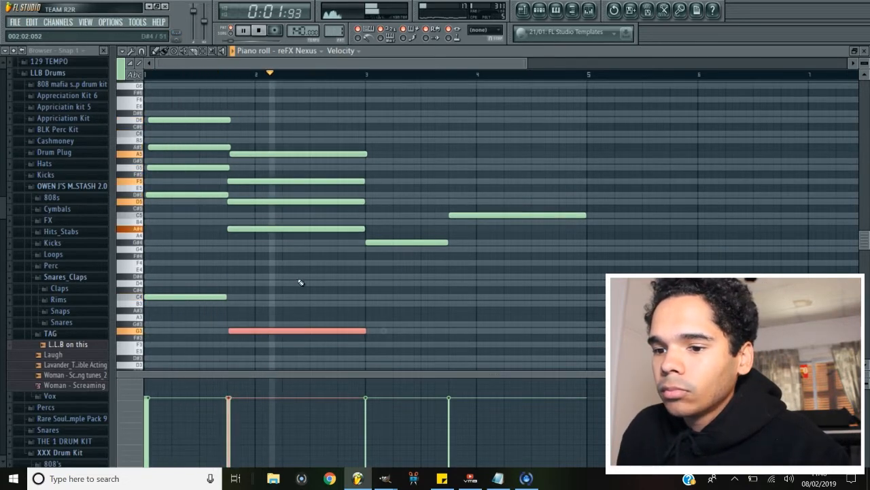
{"action": "key", "text": "space"}
{"action": "key", "text": "space"}
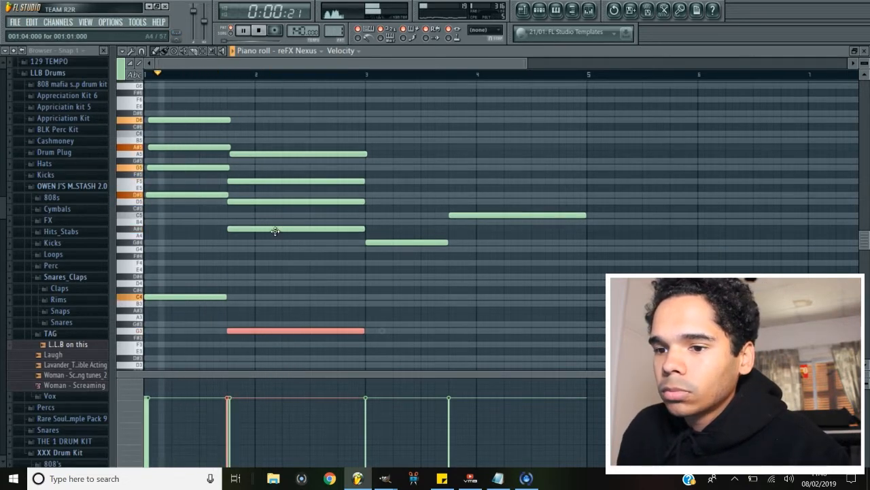
Nudge the upper notes of the second chord slightly later and play the progression.
{"action": "left_click", "coordinate": [284, 276], "text": "ctrl"}
{"action": "left_click_drag", "start_coordinate": [257, 229], "coordinate": [265, 182]}
{"action": "left_click_drag", "start_coordinate": [265, 154], "coordinate": [265, 154]}
{"action": "key", "text": "space"}
{"action": "key", "text": "space"}
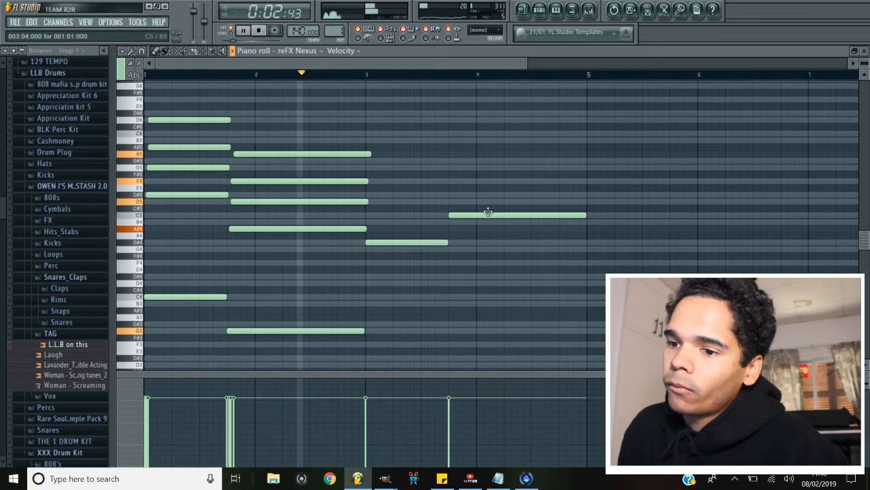
Move the second chord's top A5 note down to G4, align its start with the chord, and play back.
{"action": "mouse_move", "coordinate": [249, 155]}
{"action": "left_mouse_down"}
{"action": "mouse_move", "coordinate": [256, 170]}
{"action": "mouse_move", "coordinate": [245, 171]}
{"action": "left_mouse_up"}
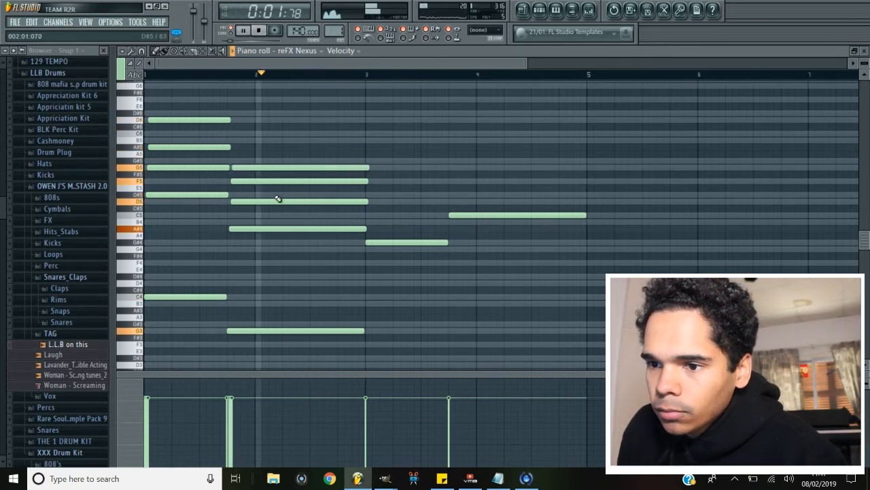
{"action": "left_click", "coordinate": [279, 168]}
{"action": "key", "text": "ctrl+Down"}
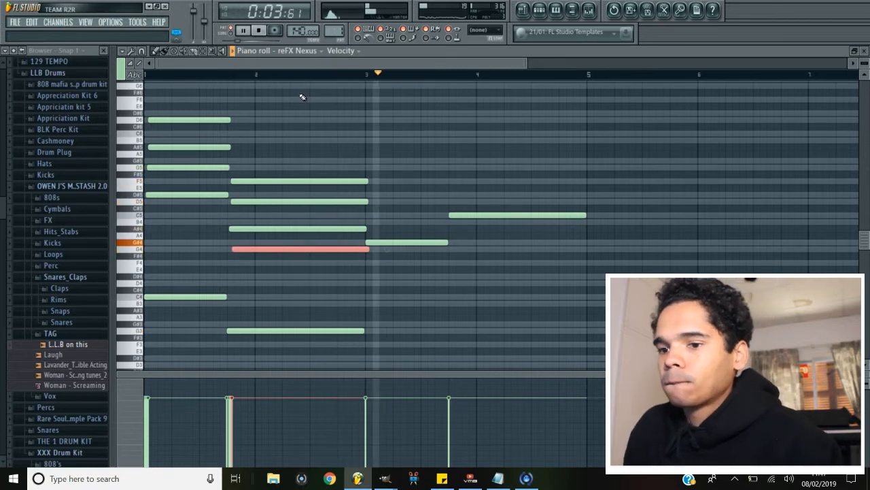
{"action": "left_click_drag", "start_coordinate": [292, 249], "coordinate": [288, 249]}
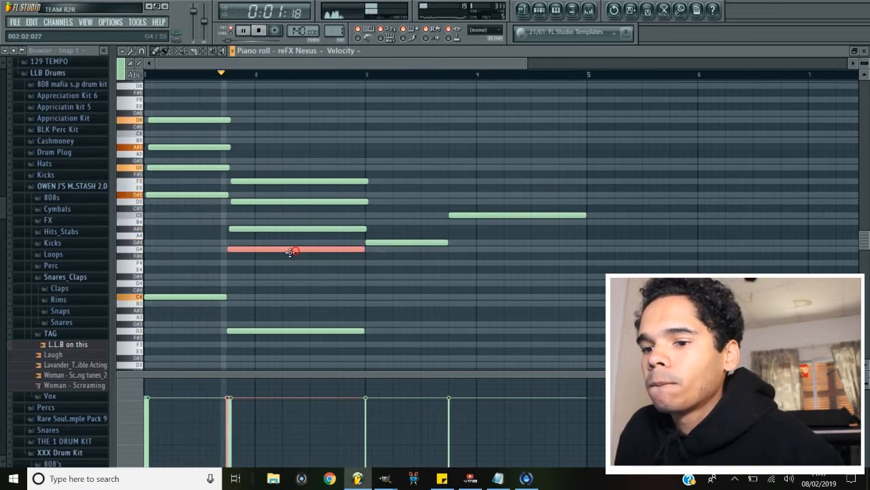
{"action": "key", "text": "space"}
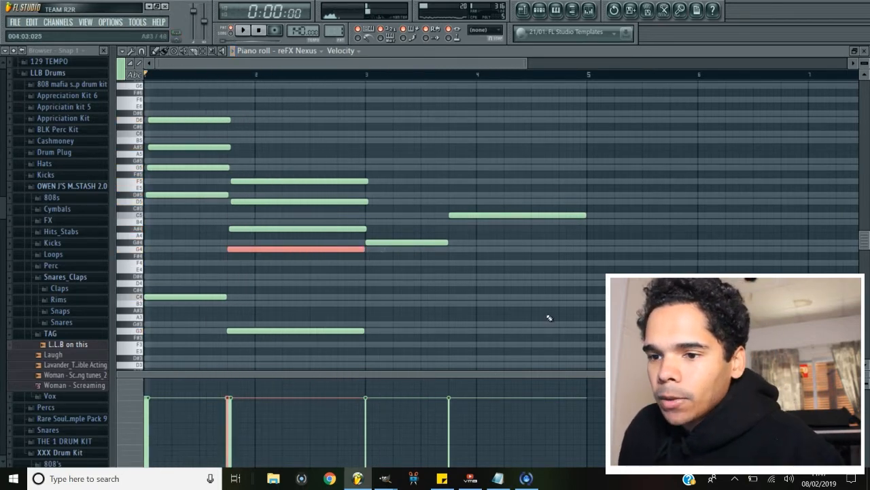
Play back the first two chords of the progression.
{"action": "key", "text": "space"}
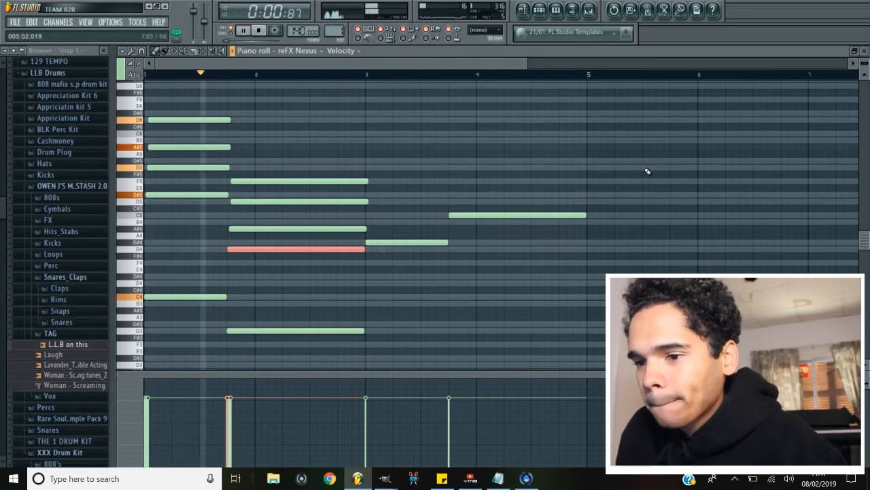
{"action": "key", "text": "space"}
{"action": "left_click", "coordinate": [405, 242]}
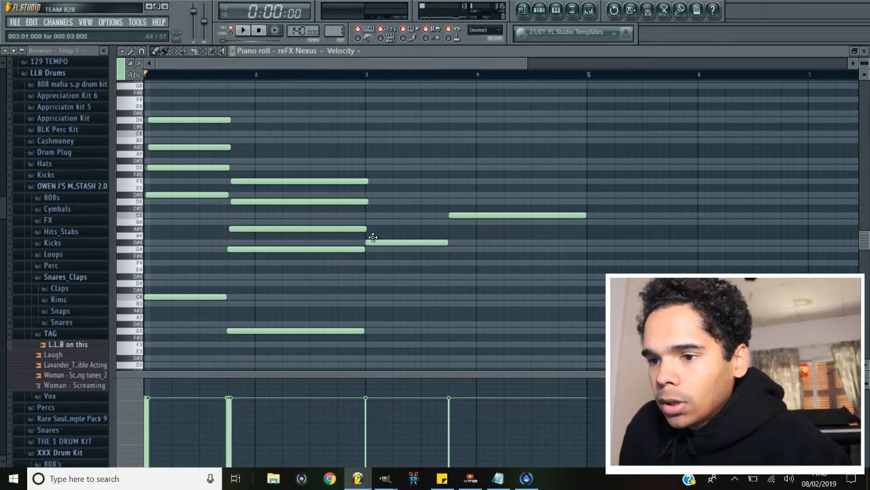
{"action": "double_click", "coordinate": [408, 239]}
{"action": "left_click", "coordinate": [510, 319]}
{"action": "left_click", "coordinate": [380, 240]}
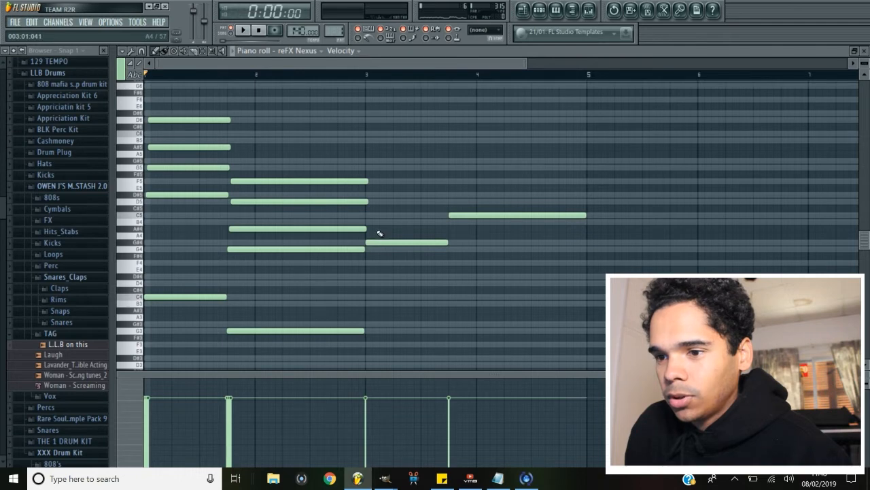
Stack C5, D#5, G5 and A#5 notes at bar 3 above the G#4 to build a third chord, and play it.
{"action": "left_click", "coordinate": [366, 215]}
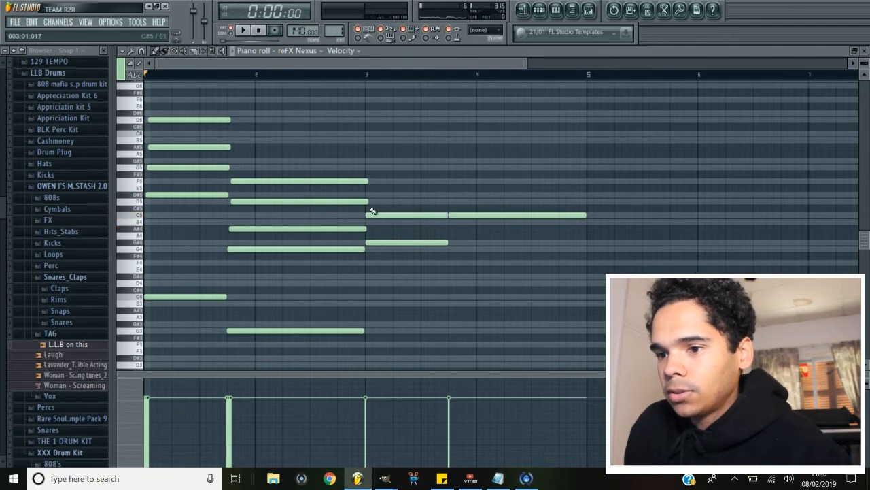
{"action": "left_click", "coordinate": [367, 196]}
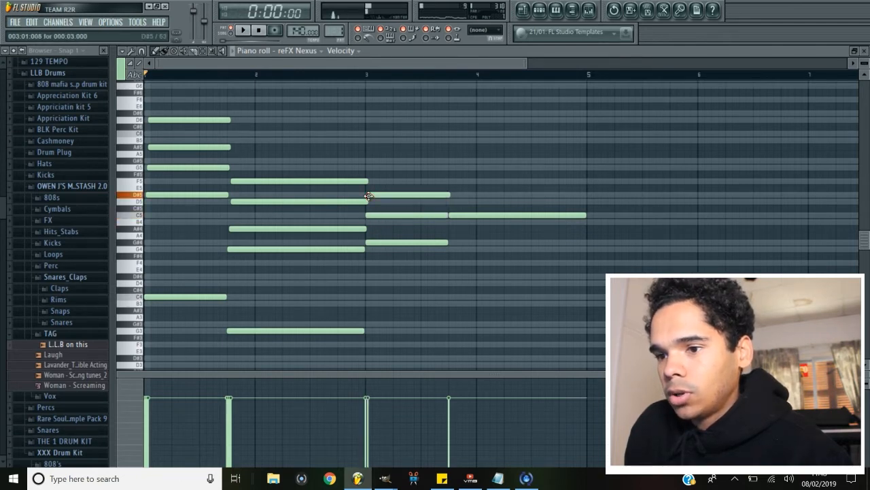
{"action": "left_click", "coordinate": [367, 167]}
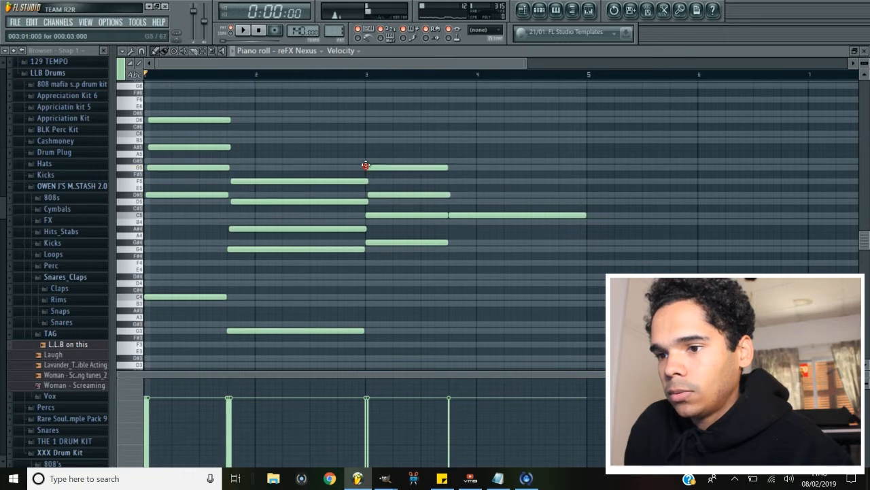
{"action": "left_click", "coordinate": [367, 147]}
{"action": "key", "text": "space"}
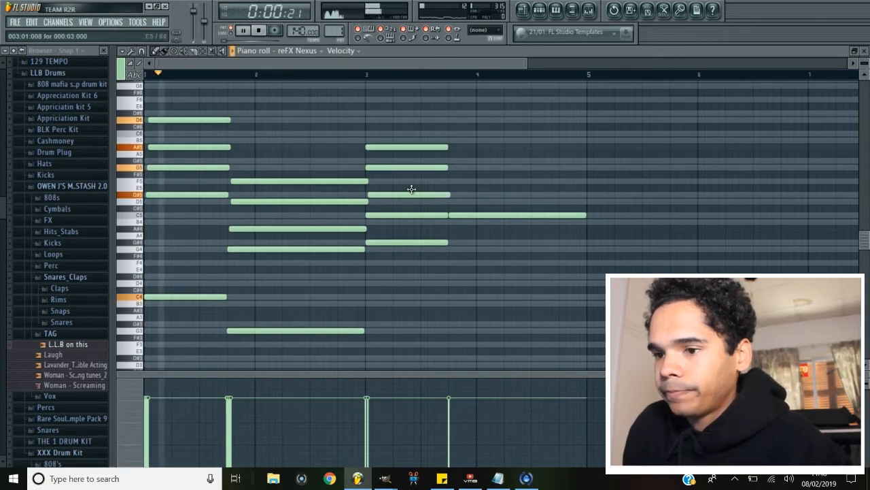
Drop the third chord's G#4 root an octave to G#3, nudge its G5 and A#5 slightly later, and play back.
{"action": "left_click", "coordinate": [389, 242]}
{"action": "key", "text": "ctrl+Down"}
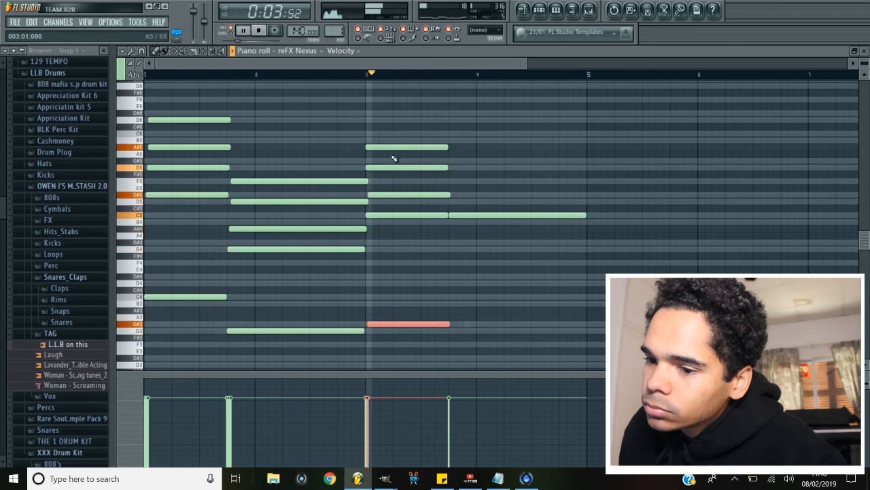
{"action": "left_click_drag", "start_coordinate": [395, 168], "coordinate": [397, 168]}
{"action": "left_click_drag", "start_coordinate": [397, 146], "coordinate": [400, 145]}
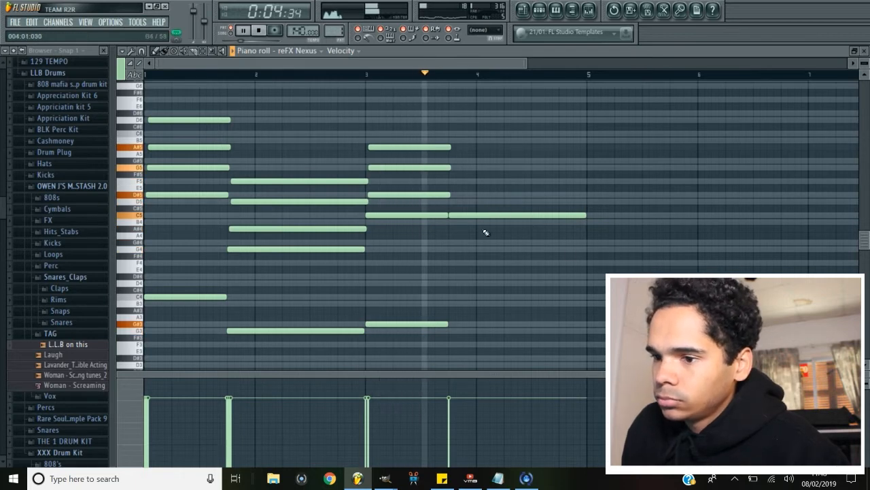
{"action": "key", "text": "space"}
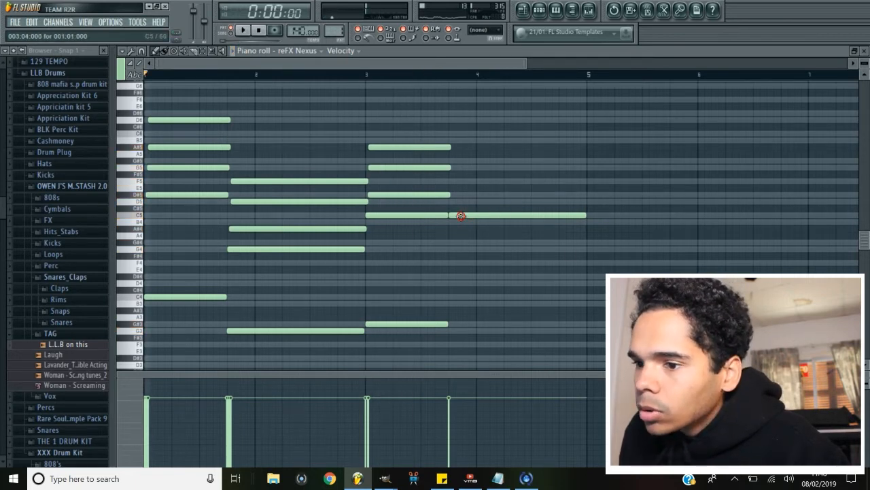
Add a fourth chord at bar 4 and extend the progression beyond bar 5, then play it back.
{"action": "left_click", "coordinate": [454, 196]}
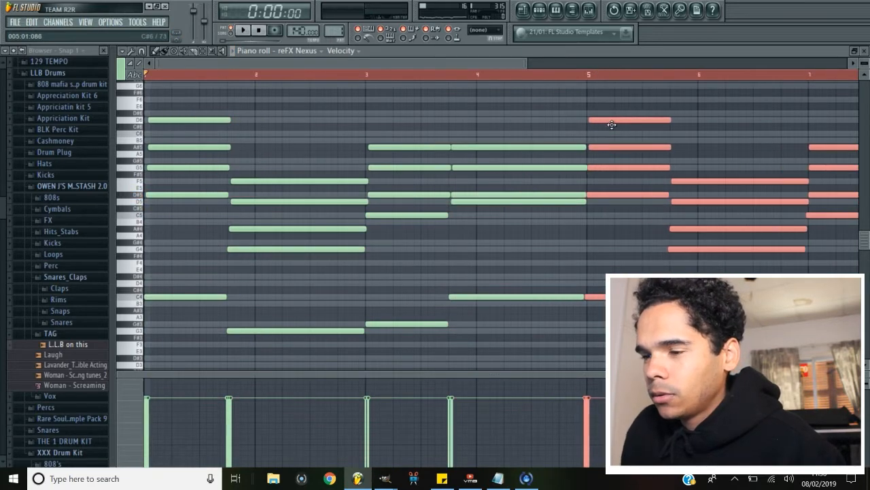
{"action": "key", "text": "space"}
{"action": "scroll", "coordinate": [579, 136], "scroll_direction": "down", "scroll_amount": 2}
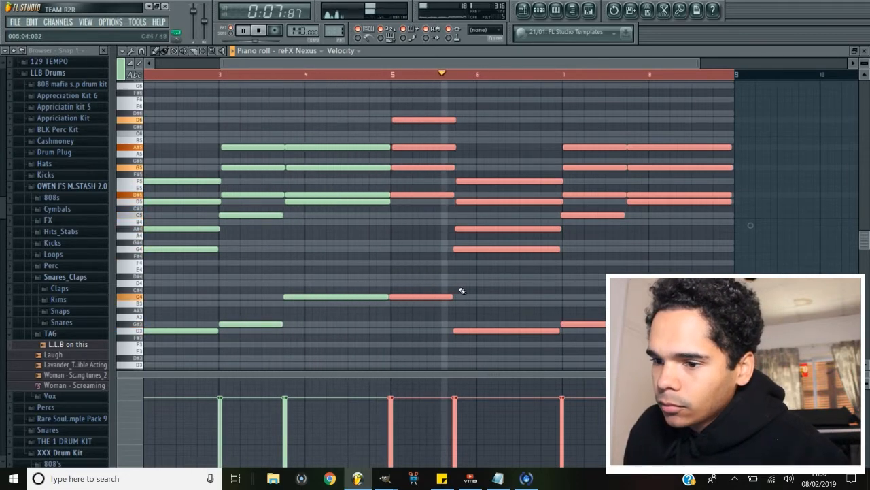
{"action": "key", "text": "space"}
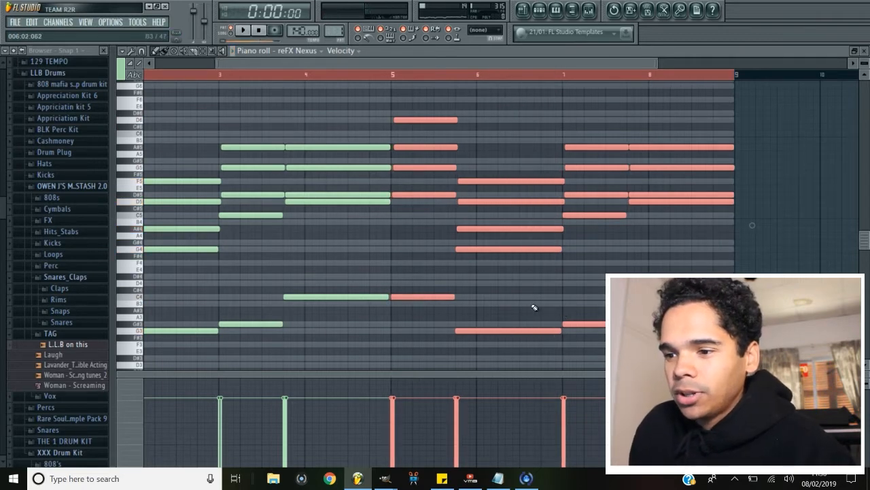
Play back the extended progression from bar 3 onward.
{"action": "scroll", "coordinate": [534, 307], "scroll_direction": "down", "scroll_amount": 1}
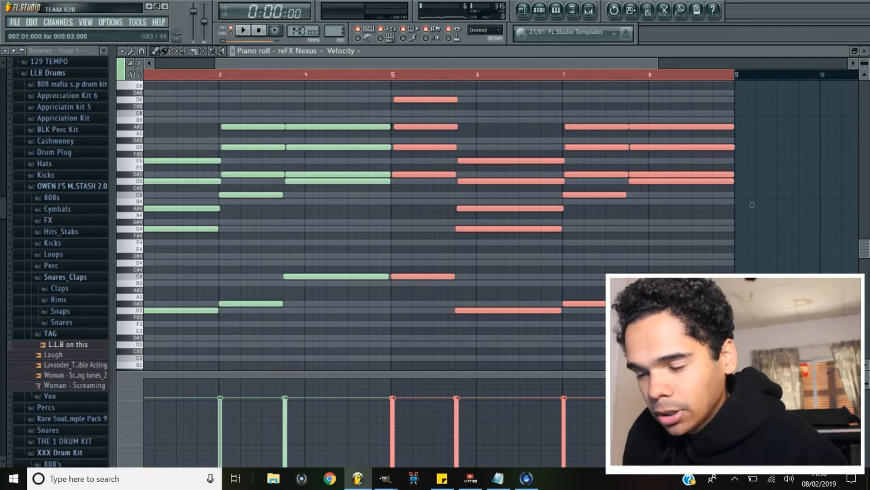
{"action": "left_click", "coordinate": [541, 345]}
{"action": "key", "text": "space"}
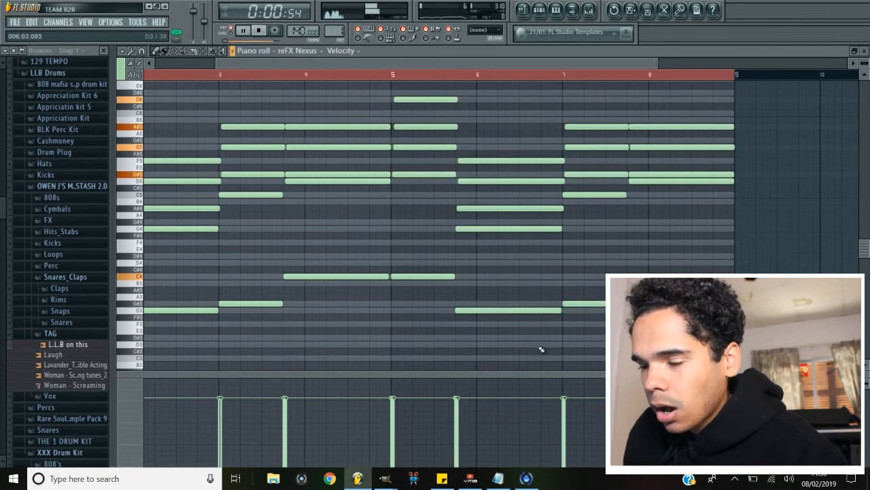
{"action": "scroll", "coordinate": [542, 349], "scroll_direction": "up", "scroll_amount": 2}
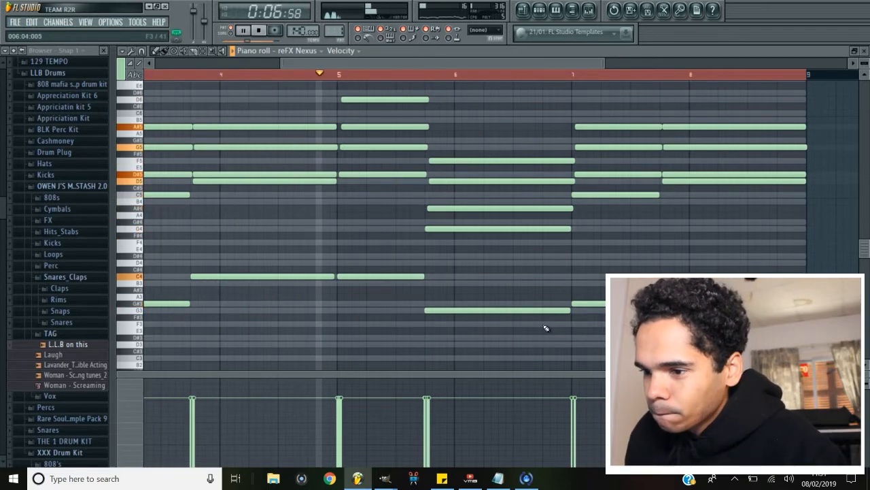
Shorten the G3 bass note in bar 6 and add short F3 and G3 notes after it, then play from bar 5.
{"action": "left_click_drag", "start_coordinate": [570, 311], "coordinate": [530, 322]}
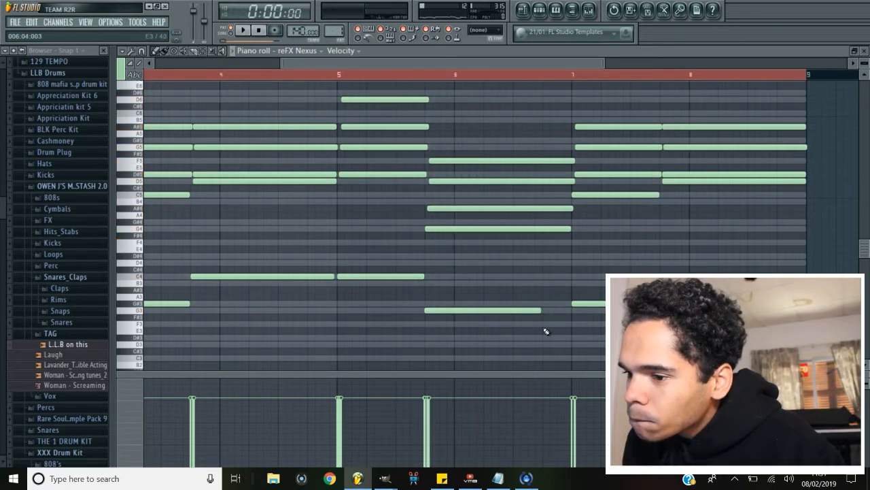
{"action": "left_click", "coordinate": [541, 324]}
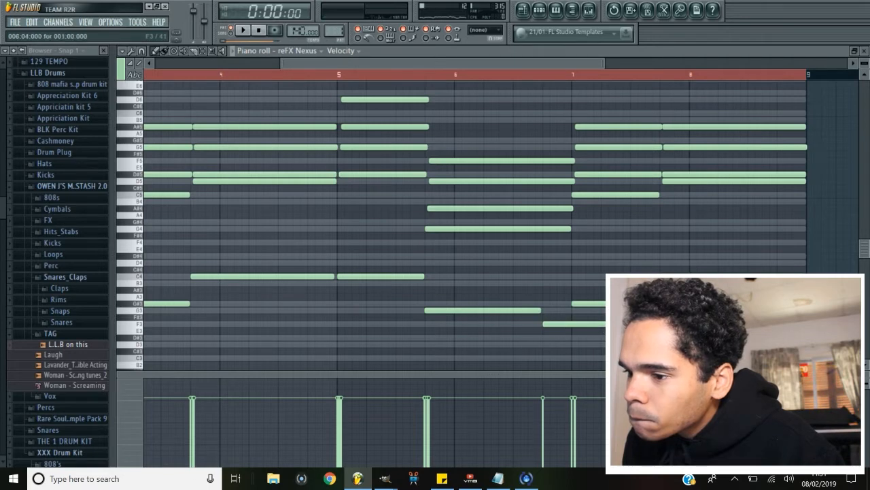
{"action": "mouse_move", "coordinate": [550, 319]}
{"action": "left_mouse_down"}
{"action": "mouse_move", "coordinate": [549, 300]}
{"action": "mouse_move", "coordinate": [550, 330]}
{"action": "left_mouse_up"}
{"action": "left_click", "coordinate": [557, 310]}
{"action": "key", "text": "space"}
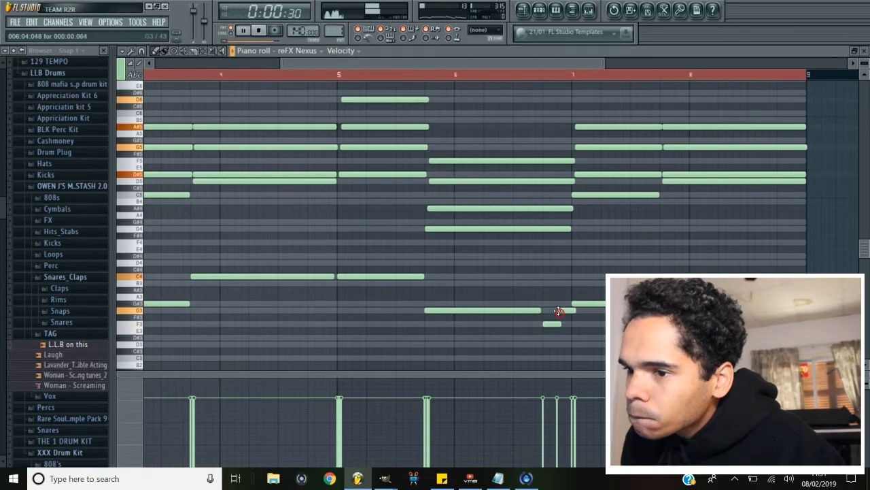
{"action": "left_click", "coordinate": [340, 76]}
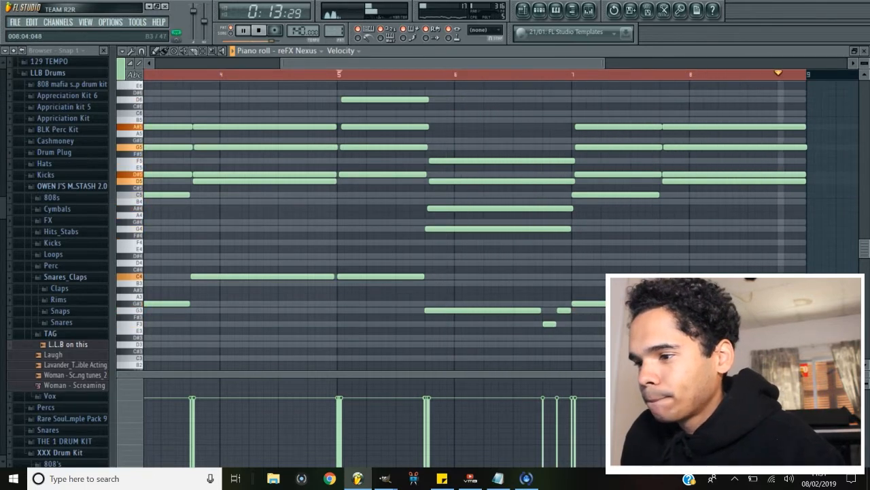
{"action": "key", "text": "space"}
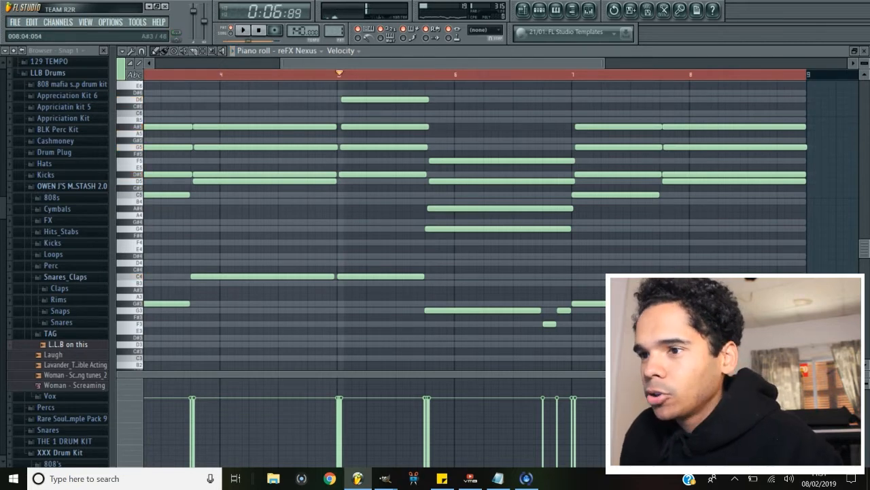
Add an Omnisphere instrument channel to the channel rack.
{"action": "left_click", "coordinate": [539, 10]}
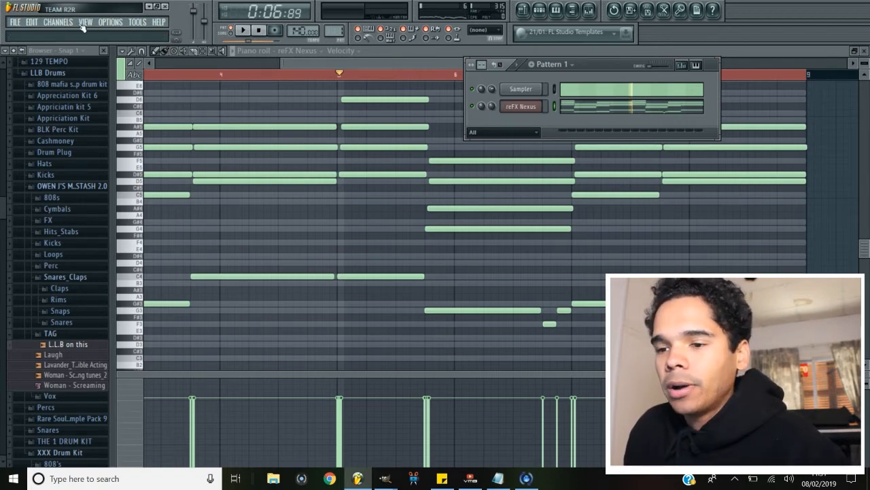
{"action": "left_click", "coordinate": [58, 22]}
{"action": "mouse_move", "coordinate": [68, 35]}
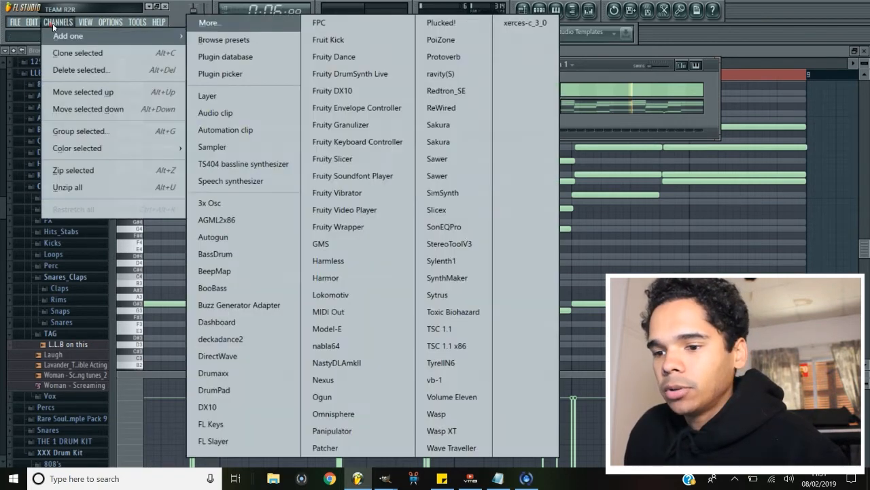
{"action": "left_click", "coordinate": [355, 415]}
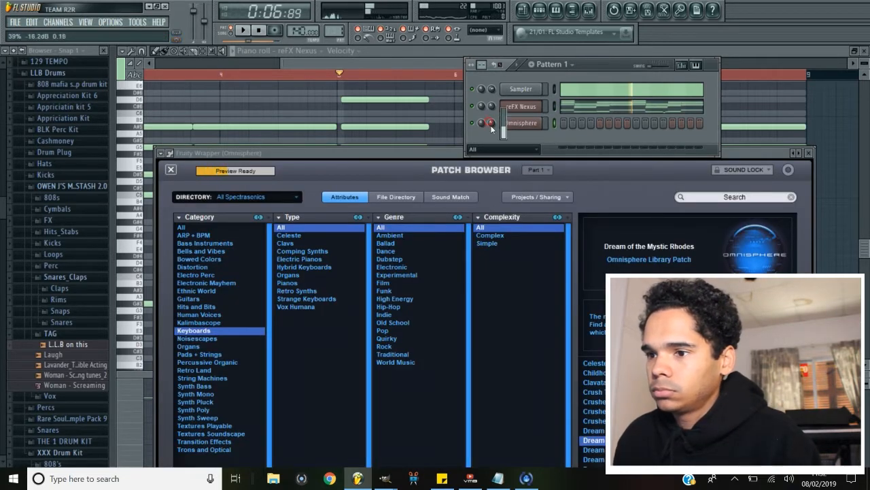
Open the Omnisphere channel's piano roll containing the chord progression.
{"action": "left_click", "coordinate": [516, 124]}
{"action": "left_click", "coordinate": [531, 285]}
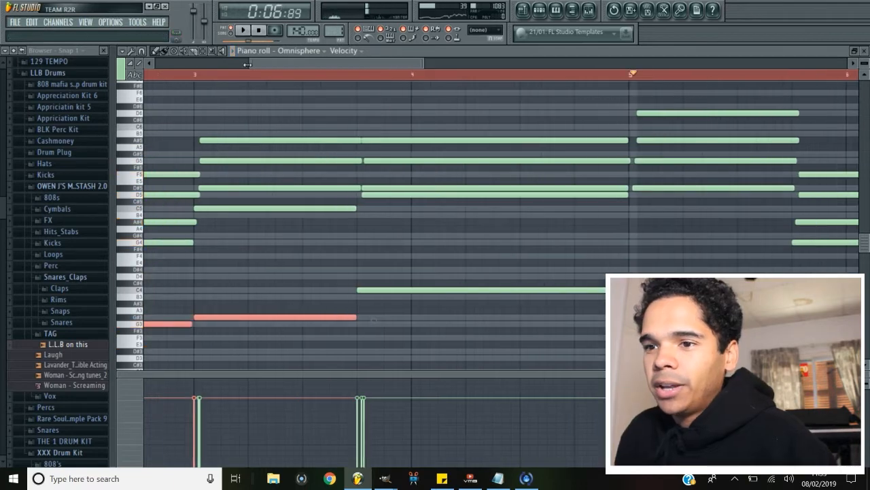
{"action": "left_click_drag", "start_coordinate": [247, 65], "coordinate": [129, 82]}
{"action": "left_click_drag", "start_coordinate": [138, 270], "coordinate": [126, 370]}
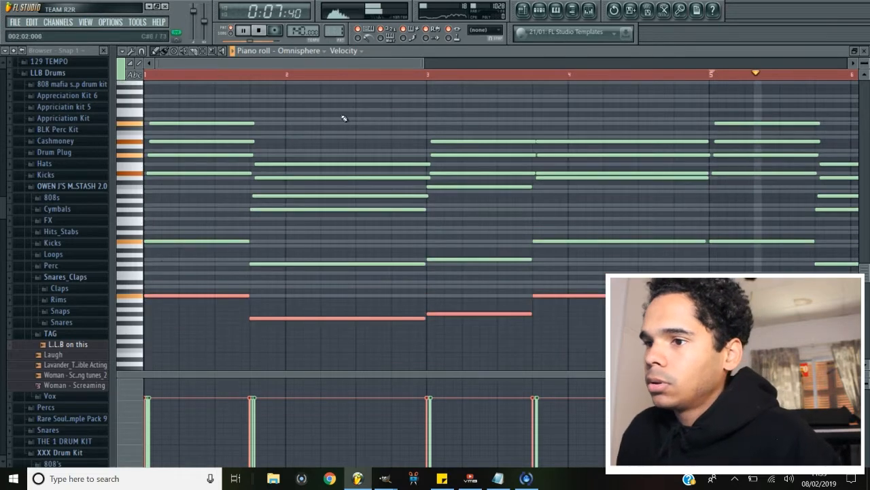
Lower the reFX Nexus channel's volume and play the layered progression.
{"action": "left_click", "coordinate": [539, 10]}
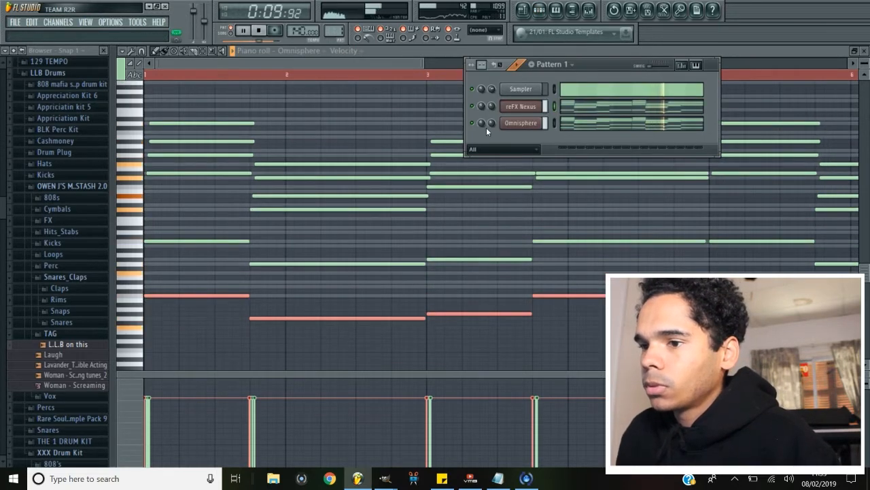
{"action": "left_click_drag", "start_coordinate": [492, 106], "coordinate": [492, 140]}
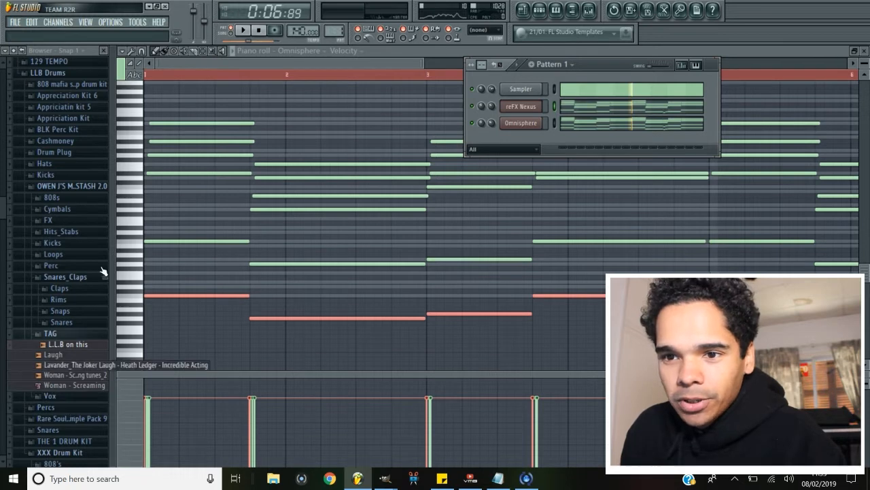
{"action": "left_click", "coordinate": [66, 96]}
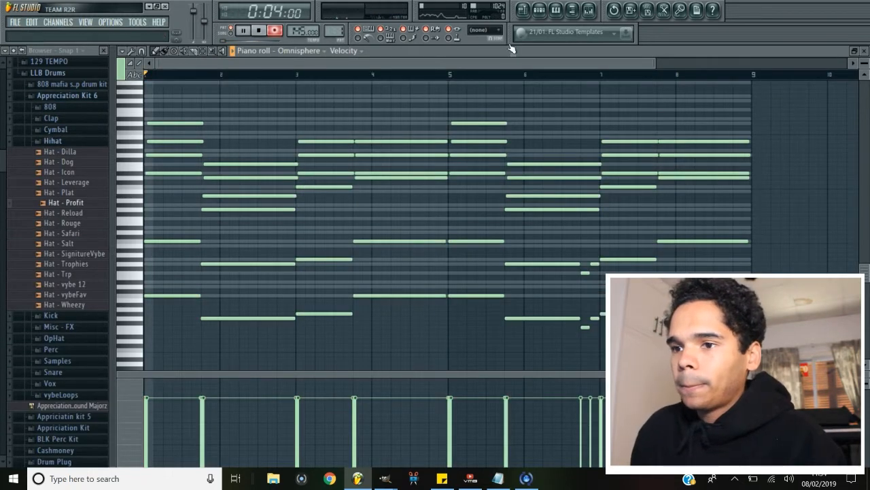
{"action": "key", "text": "space"}
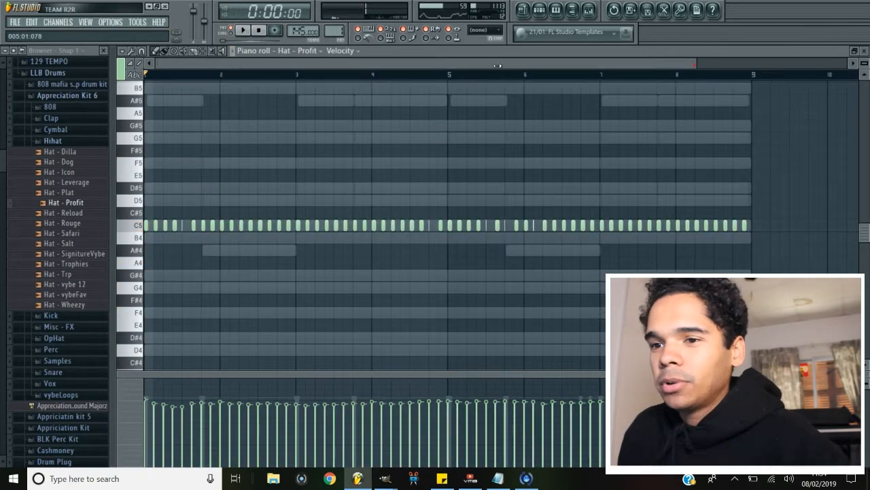
Load a clap sample from the Appreciation Kit 6 Clap folder into a channel.
{"action": "left_click_drag", "start_coordinate": [695, 65], "coordinate": [617, 60]}
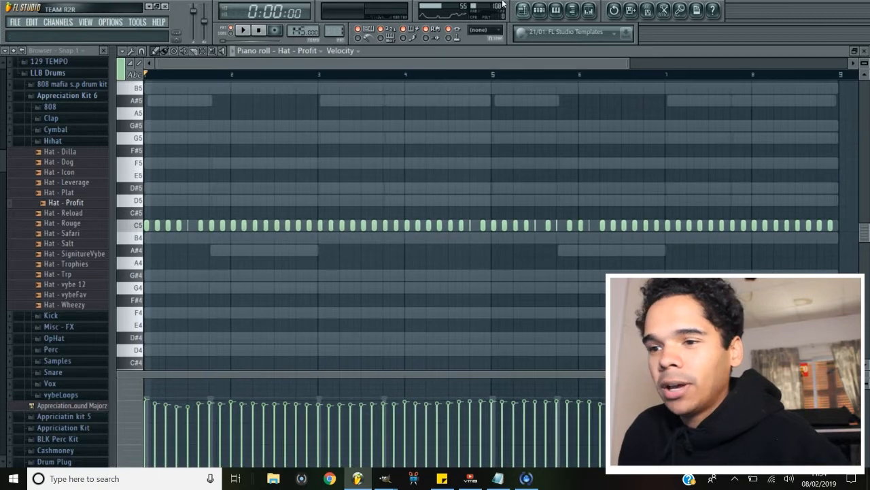
{"action": "left_click", "coordinate": [68, 96]}
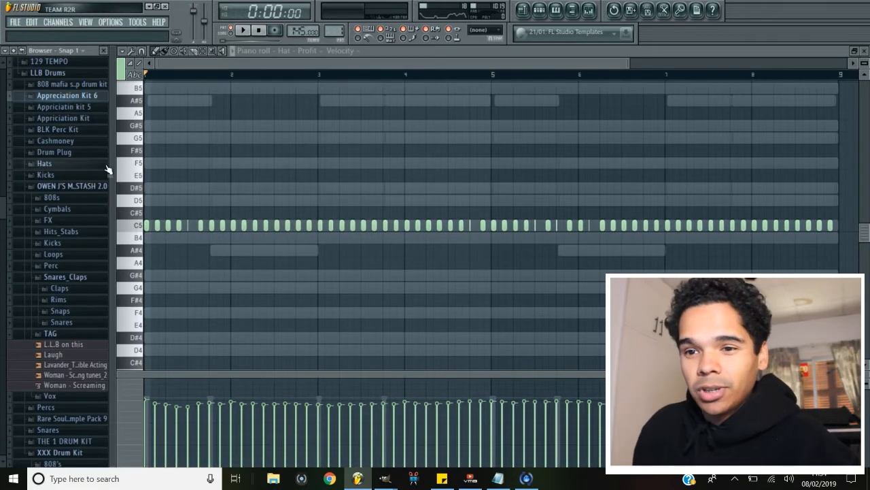
{"action": "left_click", "coordinate": [110, 262]}
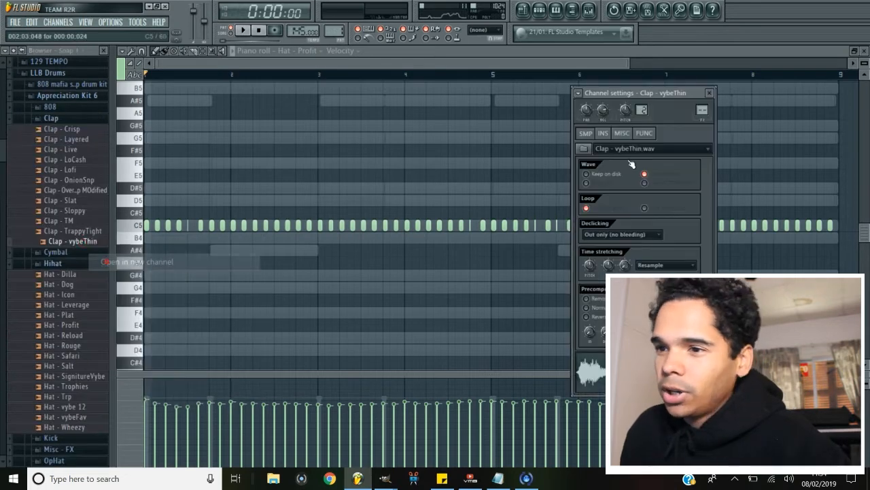
Place clap notes on the backbeats in the clap channel's piano roll and play the pattern.
{"action": "left_click", "coordinate": [465, 59]}
{"action": "left_click_drag", "start_coordinate": [639, 63], "coordinate": [733, 62]}
{"action": "left_click", "coordinate": [529, 11]}
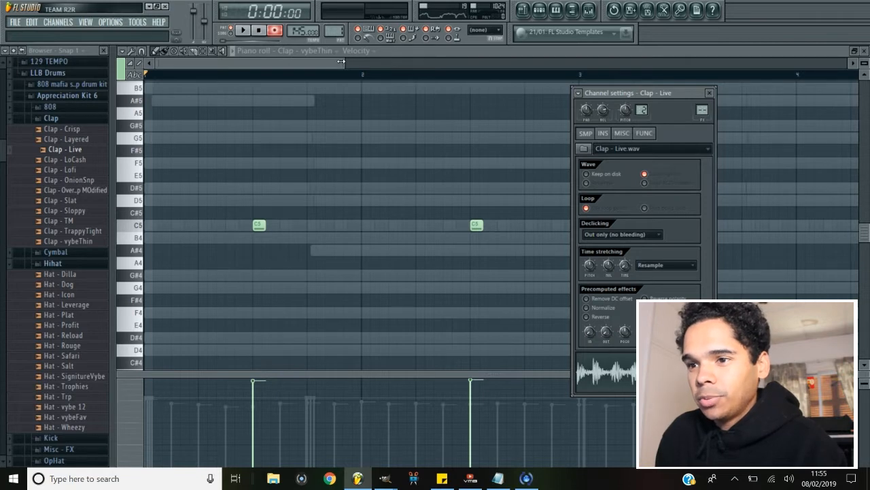
{"action": "left_click_drag", "start_coordinate": [342, 62], "coordinate": [411, 62]}
{"action": "key", "text": "space"}
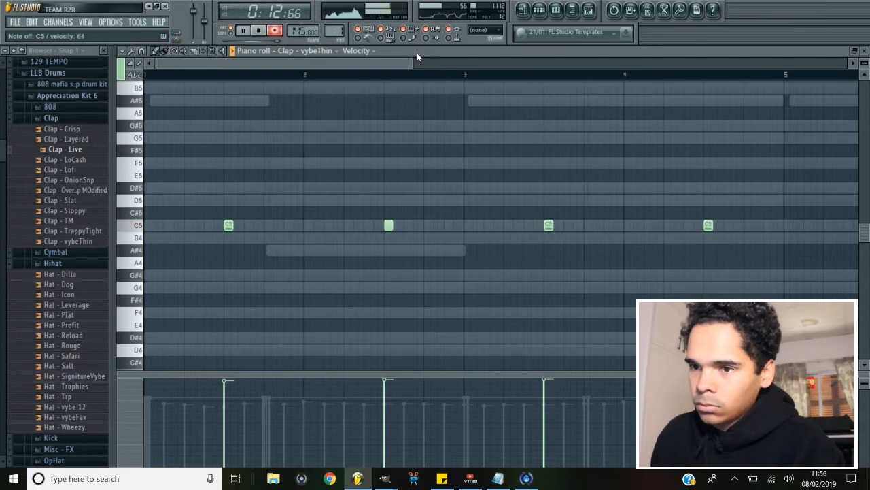
Switch the piano roll to the Hat - Profit channel and play its hi-hat pattern.
{"action": "left_click", "coordinate": [303, 51]}
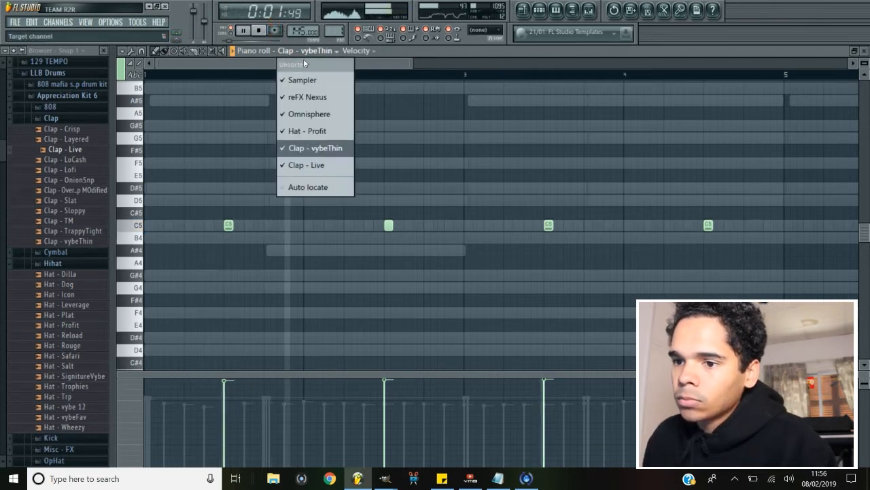
{"action": "left_click", "coordinate": [307, 130]}
{"action": "key", "text": "space"}
{"action": "left_click_drag", "start_coordinate": [421, 60], "coordinate": [243, 60]}
{"action": "left_click_drag", "start_coordinate": [244, 59], "coordinate": [230, 60]}
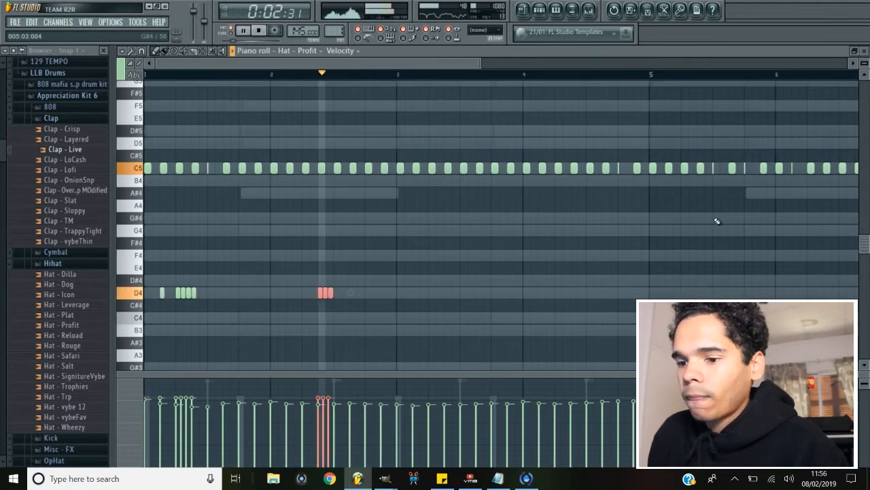
{"action": "key", "text": "space"}
{"action": "key", "text": "space"}
Add extra hi-hat notes on D4 in the Hat - Profit piano roll and play the pattern.
{"action": "left_click", "coordinate": [382, 295]}
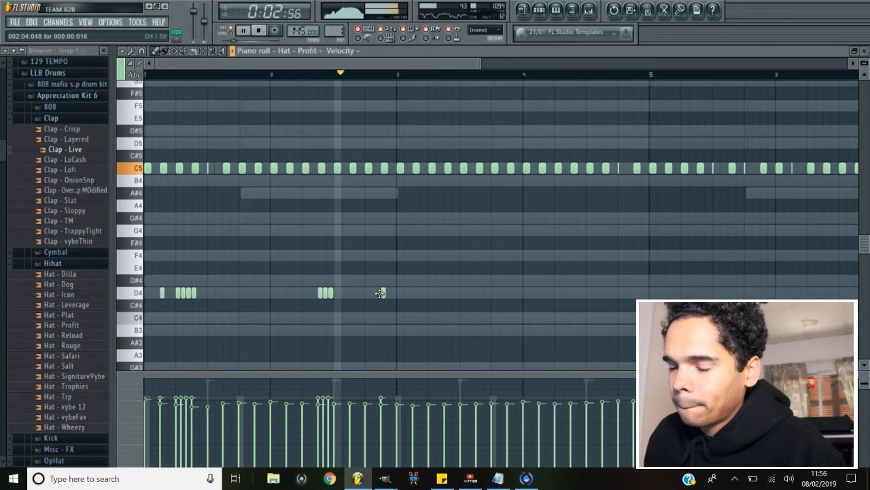
{"action": "key", "text": "space"}
{"action": "left_click", "coordinate": [525, 293]}
{"action": "scroll", "coordinate": [525, 293], "scroll_direction": "up", "scroll_amount": 3}
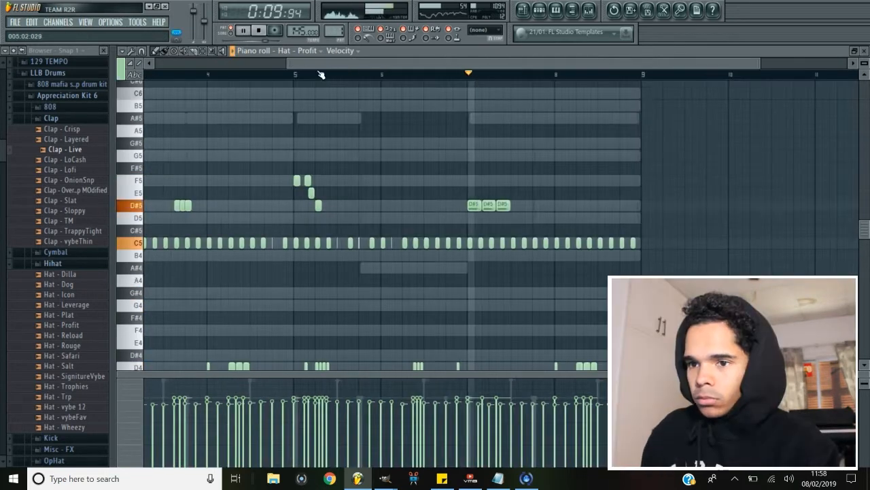
{"action": "left_click_drag", "start_coordinate": [320, 62], "coordinate": [333, 63]}
{"action": "key", "text": "space"}
Play the full hi-hat pattern together with the other channels.
{"action": "left_click", "coordinate": [542, 9]}
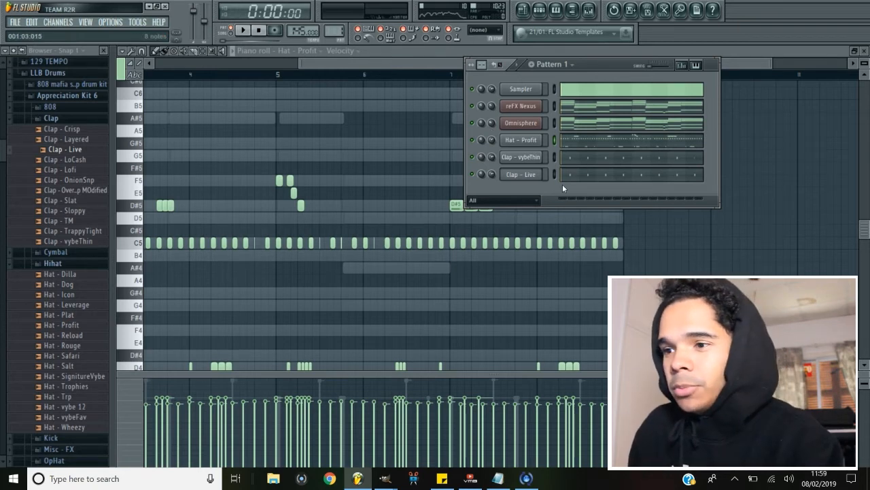
{"action": "left_click", "coordinate": [676, 143]}
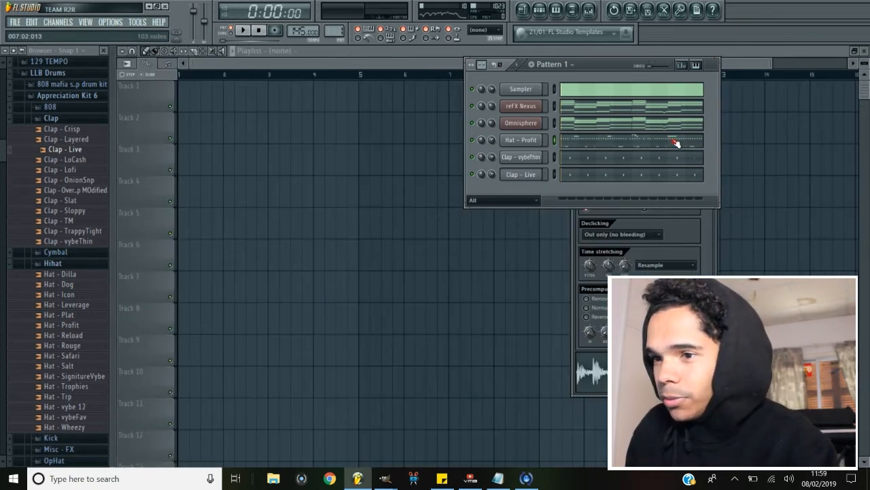
{"action": "left_click", "coordinate": [574, 139]}
{"action": "key", "text": "space"}
{"action": "left_click_drag", "start_coordinate": [263, 63], "coordinate": [684, 113]}
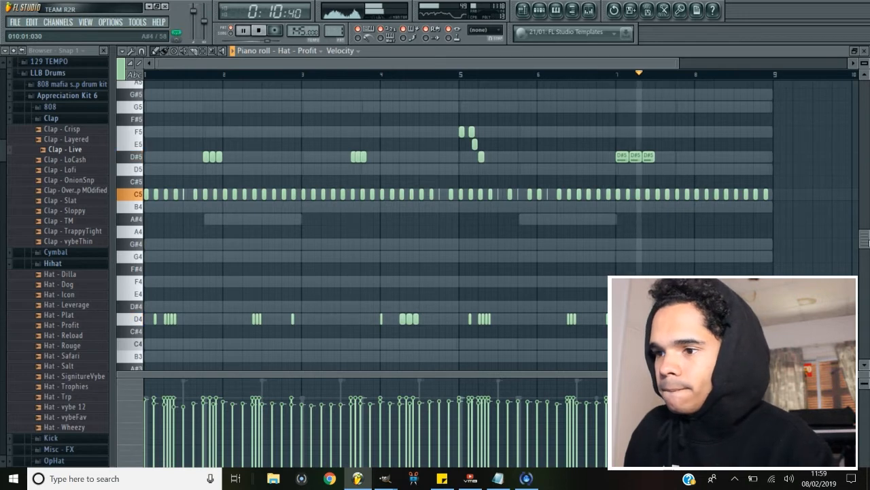
Browse and preview percussion samples in the Percs folder.
{"action": "key", "text": "space"}
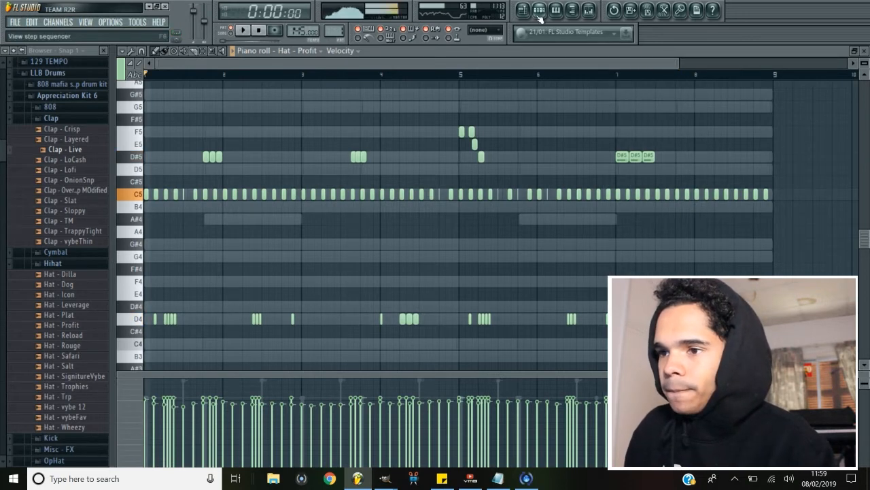
{"action": "left_click", "coordinate": [539, 14]}
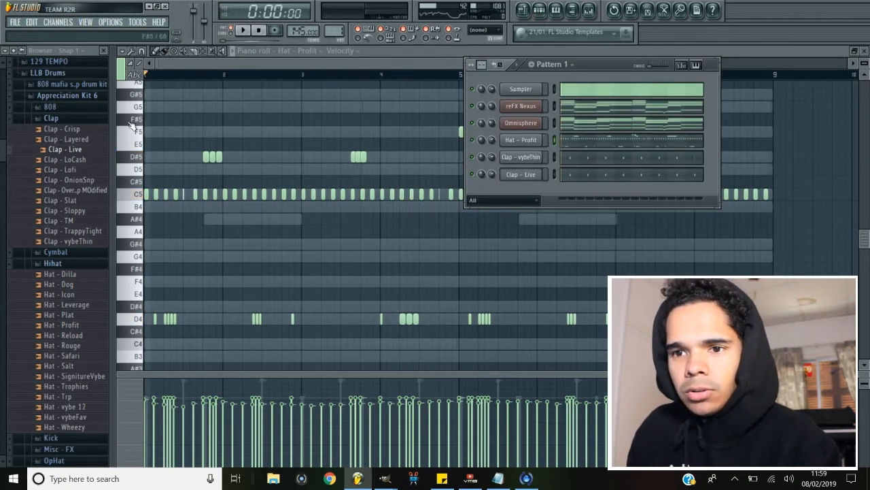
{"action": "left_click", "coordinate": [68, 118]}
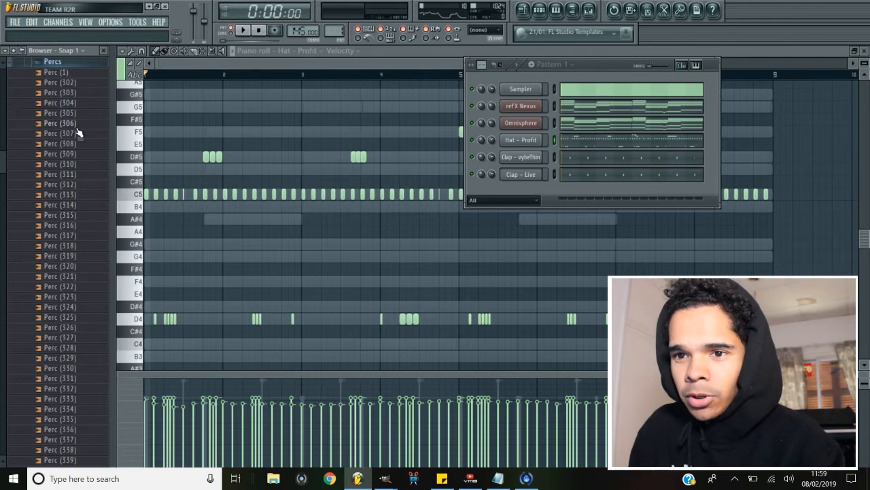
{"action": "scroll", "coordinate": [82, 139], "scroll_direction": "down", "scroll_amount": 12}
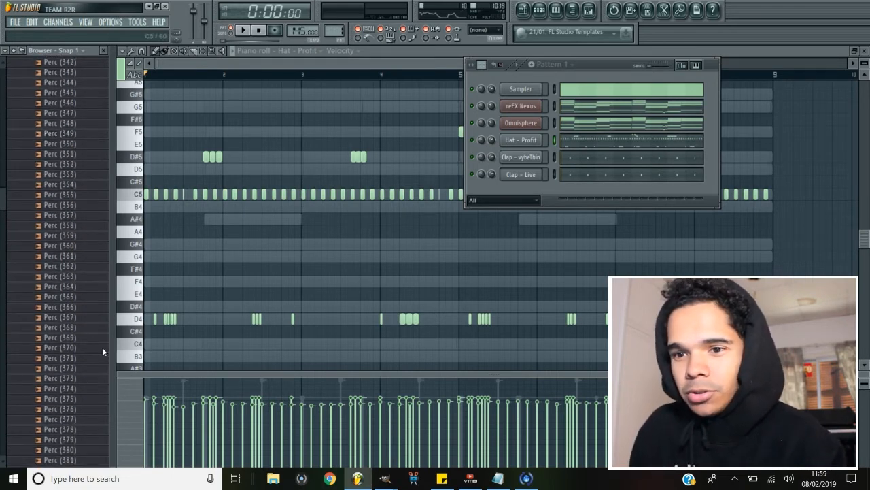
{"action": "scroll", "coordinate": [103, 350], "scroll_direction": "down", "scroll_amount": 20}
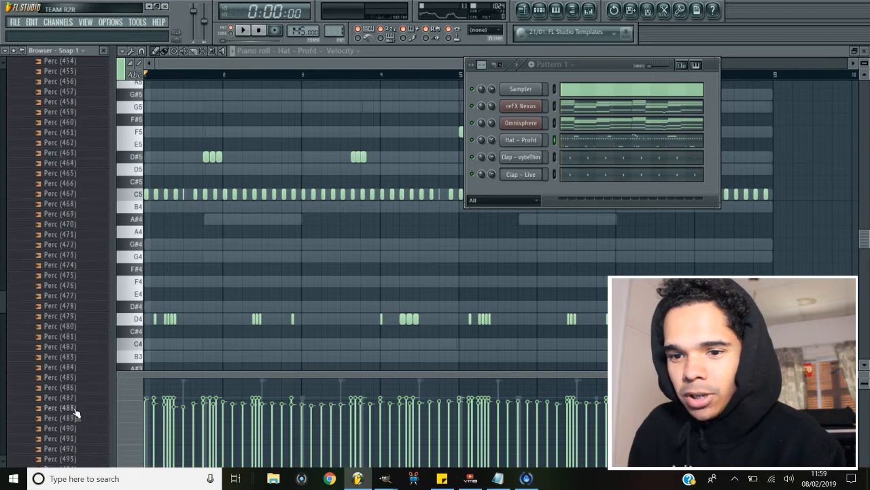
{"action": "scroll", "coordinate": [77, 413], "scroll_direction": "down", "scroll_amount": 13}
{"action": "scroll", "coordinate": [68, 408], "scroll_direction": "up", "scroll_amount": 8}
{"action": "scroll", "coordinate": [90, 272], "scroll_direction": "down", "scroll_amount": 4}
{"action": "scroll", "coordinate": [64, 258], "scroll_direction": "down", "scroll_amount": 10}
{"action": "scroll", "coordinate": [74, 260], "scroll_direction": "down", "scroll_amount": 3}
{"action": "left_click", "coordinate": [85, 116]}
{"action": "left_click", "coordinate": [85, 103]}
{"action": "scroll", "coordinate": [85, 121], "scroll_direction": "up", "scroll_amount": 5}
{"action": "left_click", "coordinate": [85, 109]}
{"action": "scroll", "coordinate": [87, 127], "scroll_direction": "down", "scroll_amount": 1}
{"action": "scroll", "coordinate": [86, 127], "scroll_direction": "up", "scroll_amount": 5}
{"action": "left_click", "coordinate": [80, 114]}
Open the Perc (540) sample in a new channel.
{"action": "key", "text": "space"}
{"action": "left_click", "coordinate": [72, 124]}
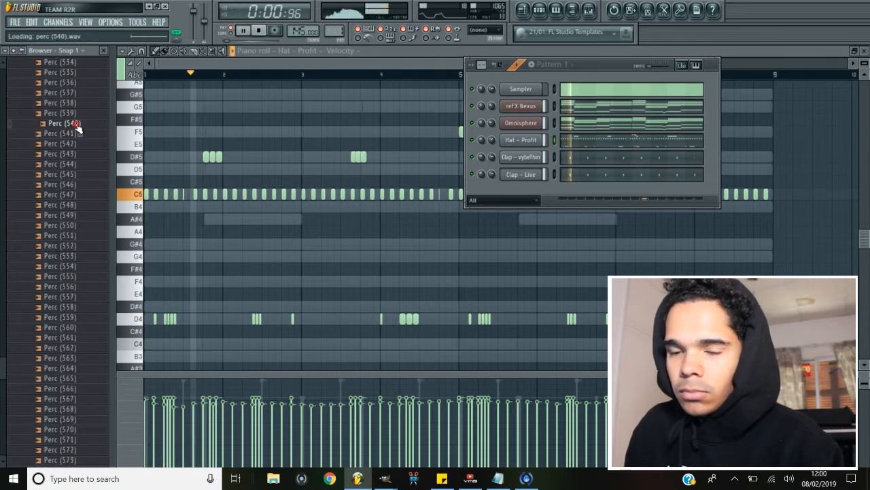
{"action": "right_click", "coordinate": [75, 123]}
{"action": "left_click", "coordinate": [95, 144]}
{"action": "left_click", "coordinate": [275, 30]}
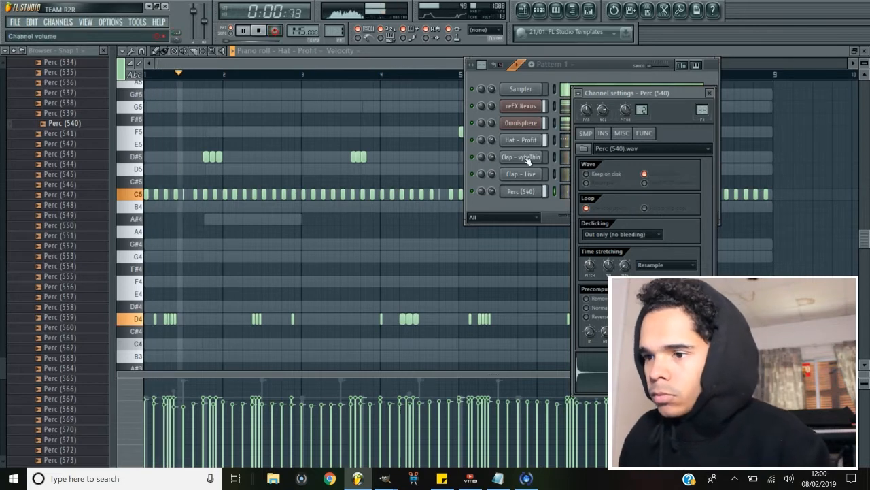
{"action": "key", "text": "space"}
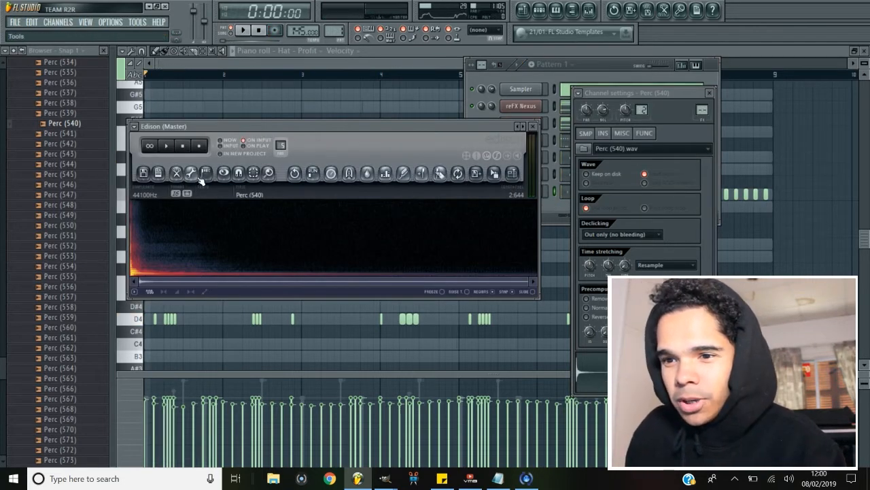
{"action": "left_click", "coordinate": [204, 173]}
{"action": "left_click", "coordinate": [251, 407]}
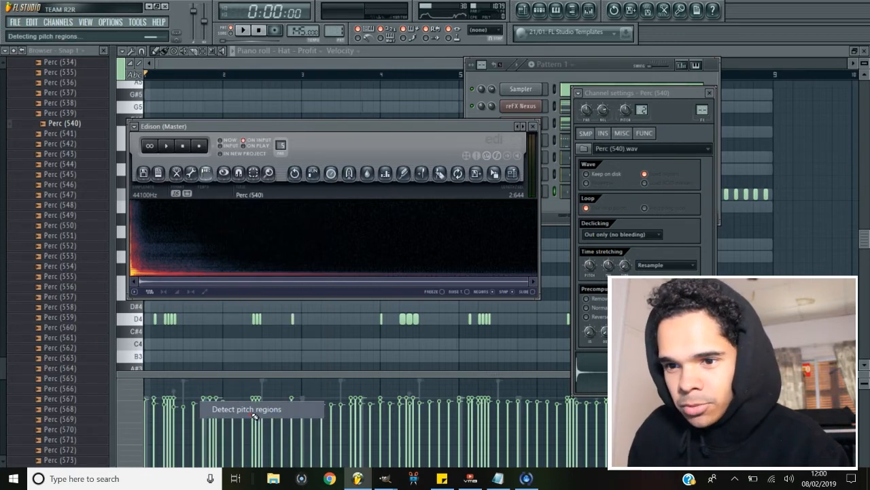
{"action": "left_click", "coordinate": [552, 209]}
{"action": "left_click", "coordinate": [576, 194]}
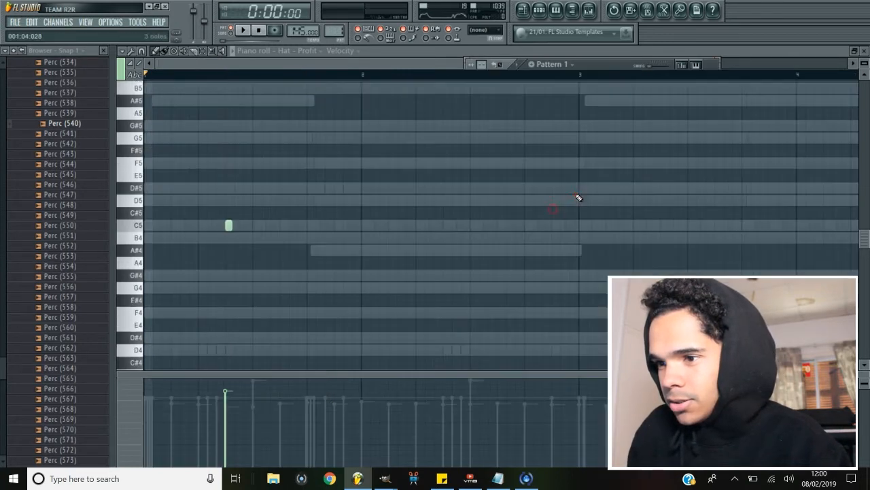
Select the Perc (540) channel and lower its volume to about 56%.
{"action": "left_click", "coordinate": [545, 15]}
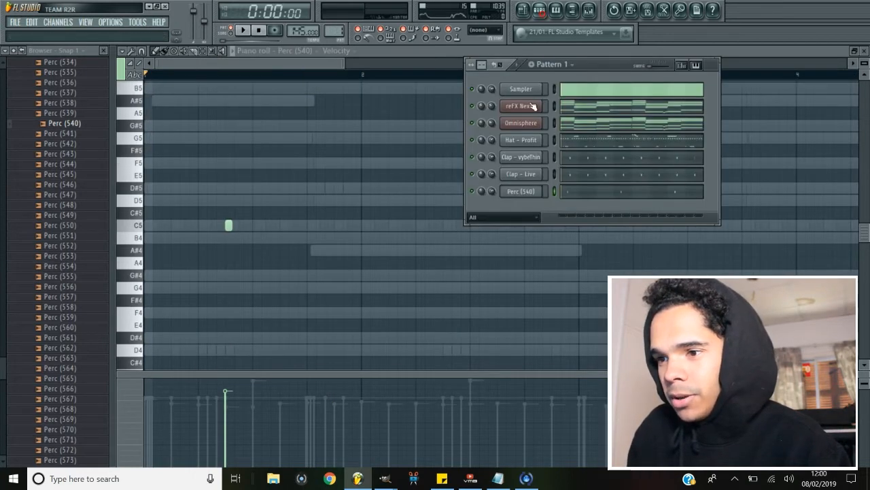
{"action": "left_click", "coordinate": [532, 195]}
{"action": "key", "text": "space"}
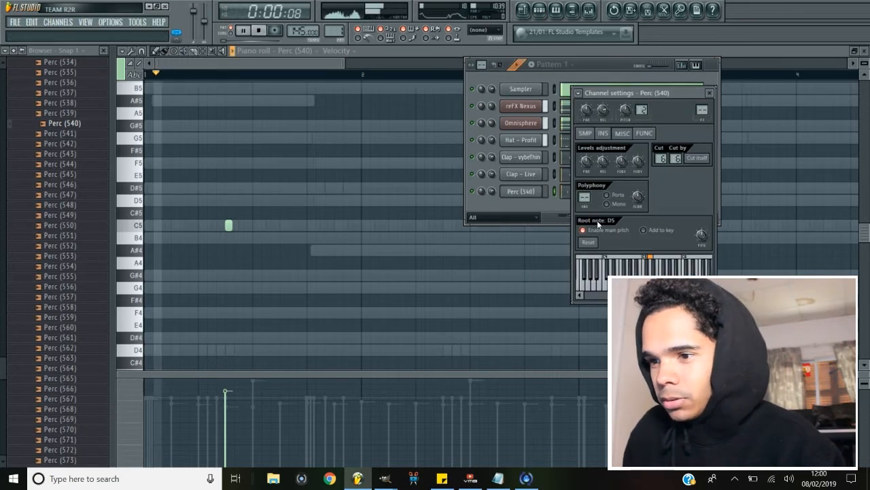
{"action": "left_click", "coordinate": [492, 193]}
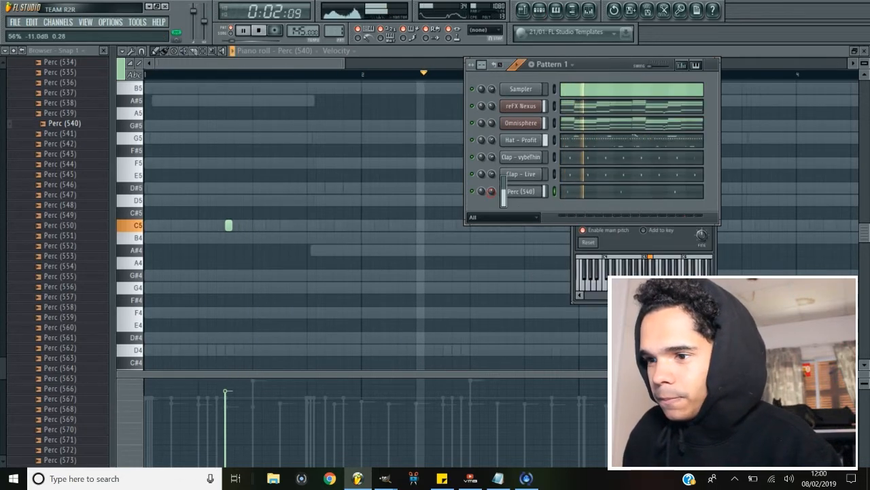
Add Perc (561) as a percussion channel and play its pattern.
{"action": "left_click", "coordinate": [60, 337]}
{"action": "key", "text": "space"}
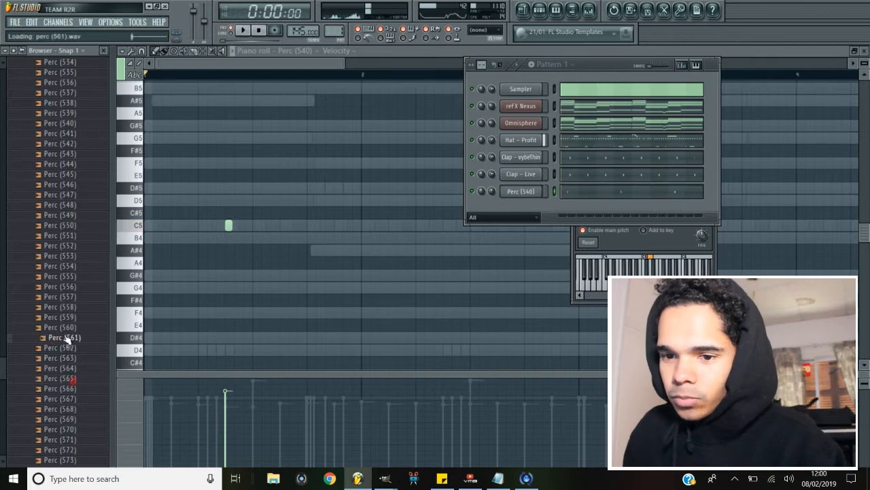
{"action": "key", "text": "space"}
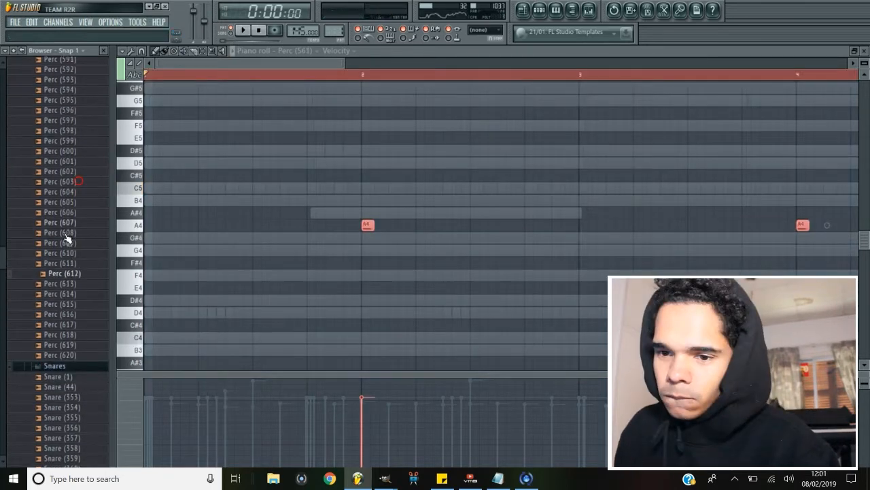
{"action": "key", "text": "space"}
Open the Perc (612) sample in a new channel.
{"action": "right_click", "coordinate": [72, 272]}
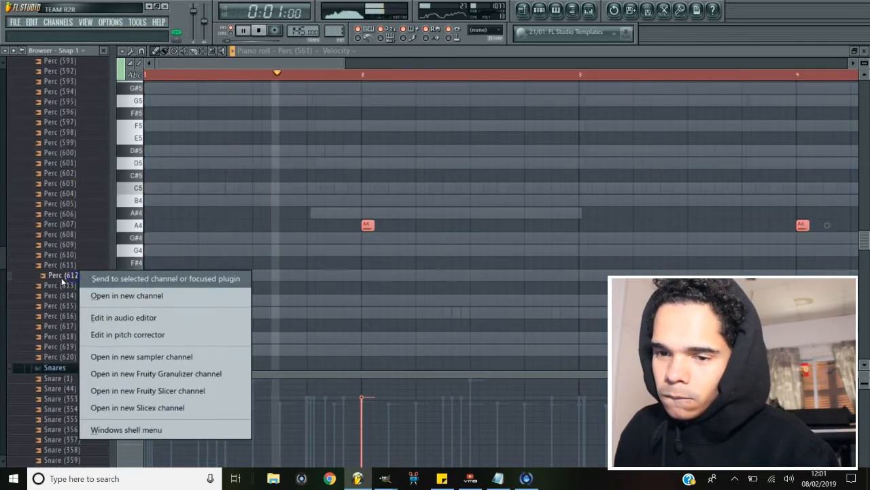
{"action": "left_click", "coordinate": [62, 278]}
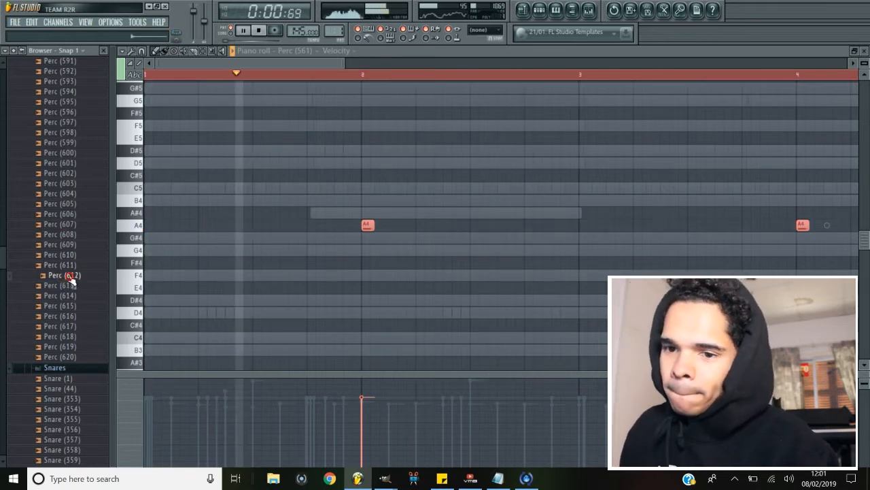
{"action": "right_click", "coordinate": [71, 278]}
{"action": "left_click", "coordinate": [92, 296]}
{"action": "key", "text": "space"}
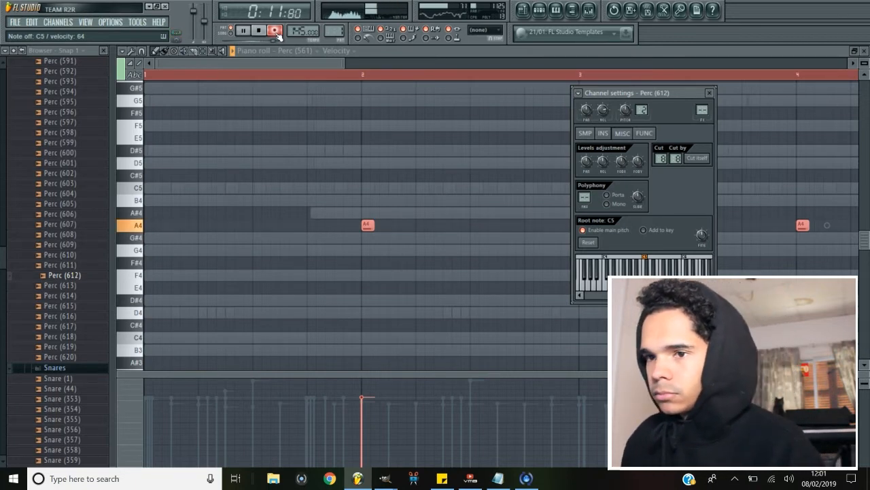
Record Perc (612) hits and quantize them in the Perc (612) piano roll.
{"action": "left_click", "coordinate": [275, 32]}
{"action": "left_click", "coordinate": [286, 50]}
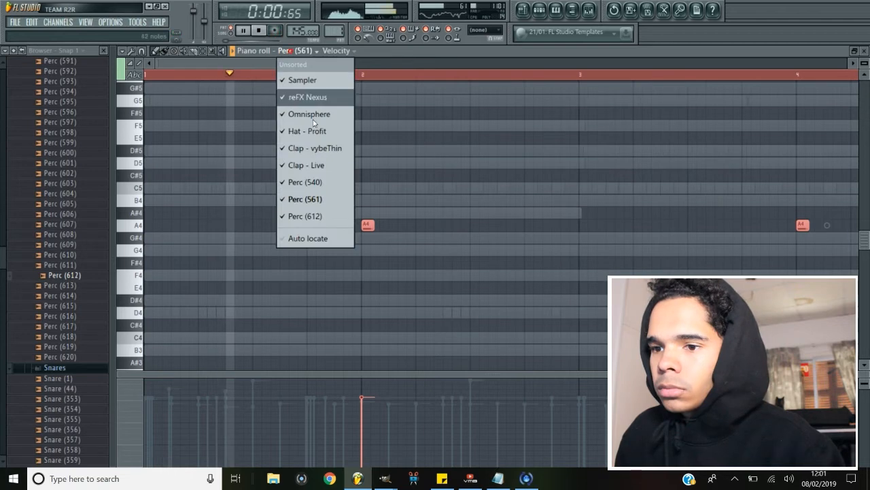
{"action": "left_click", "coordinate": [310, 218]}
{"action": "key", "text": "alt+q"}
{"action": "key", "text": "Return"}
{"action": "key", "text": "space"}
{"action": "left_click_drag", "start_coordinate": [351, 66], "coordinate": [558, 63]}
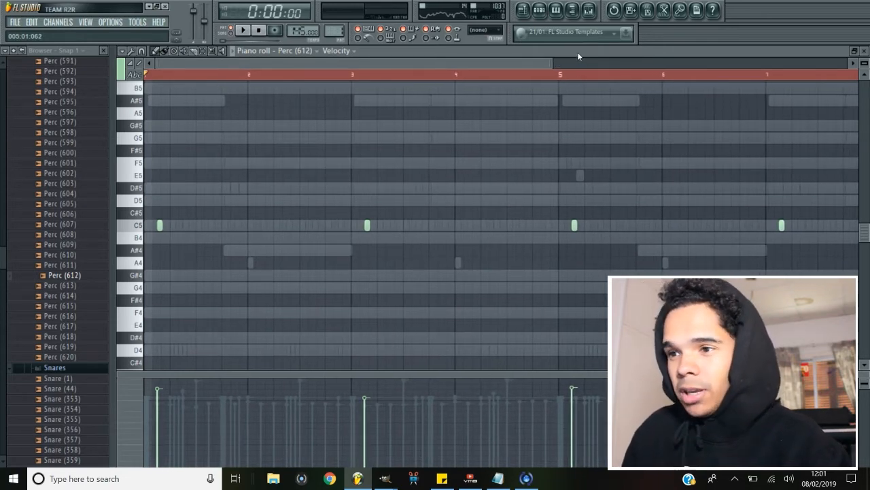
{"action": "left_click_drag", "start_coordinate": [553, 63], "coordinate": [613, 66]}
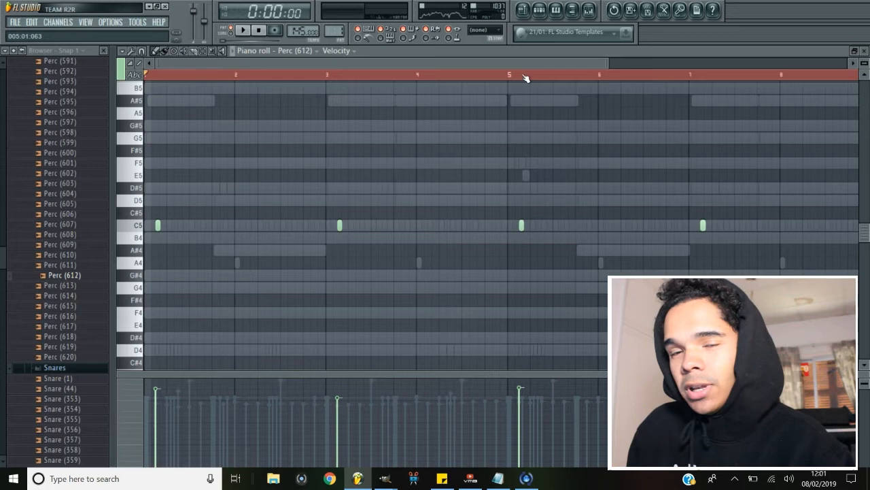
{"action": "left_click_drag", "start_coordinate": [514, 68], "coordinate": [276, 79]}
Load Perc - RimClean from the Perc folder into a new channel and record hits with it.
{"action": "key", "text": "F6"}
{"action": "left_click_drag", "start_coordinate": [2, 267], "coordinate": [43, 127]}
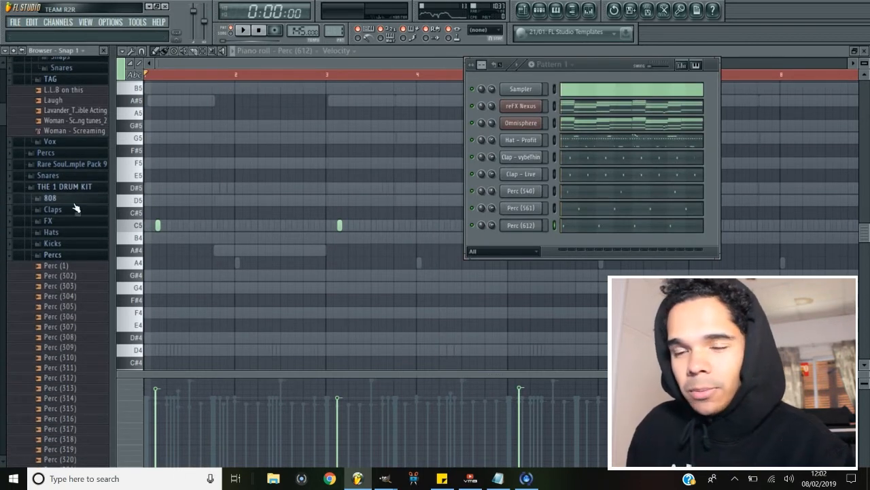
{"action": "scroll", "coordinate": [75, 191], "scroll_direction": "up", "scroll_amount": 10}
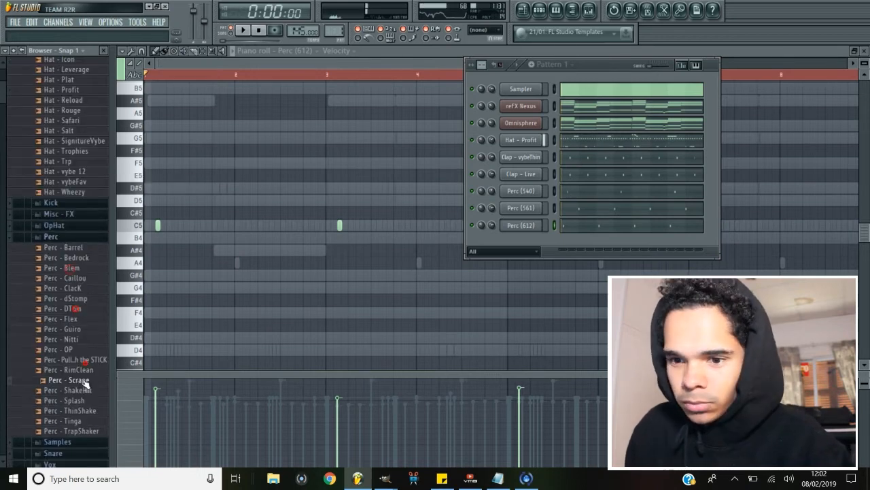
{"action": "right_click", "coordinate": [75, 369]}
{"action": "left_click", "coordinate": [170, 313]}
{"action": "key", "text": "space"}
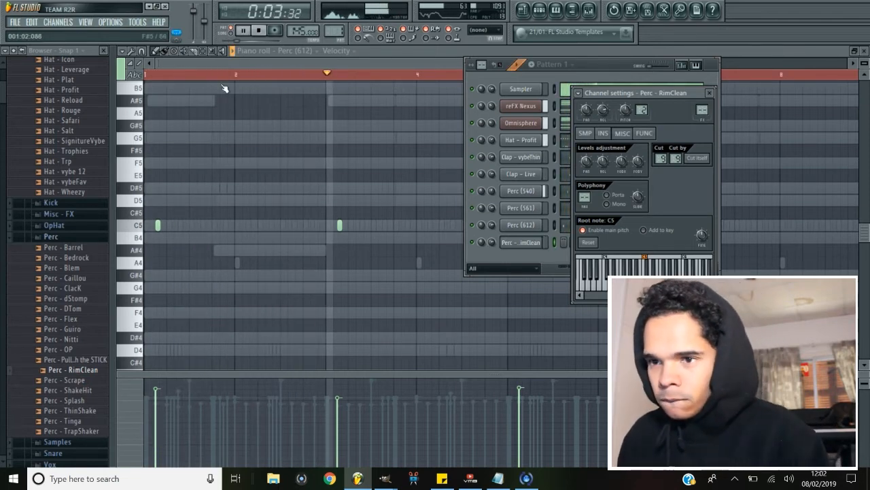
{"action": "left_click", "coordinate": [276, 31]}
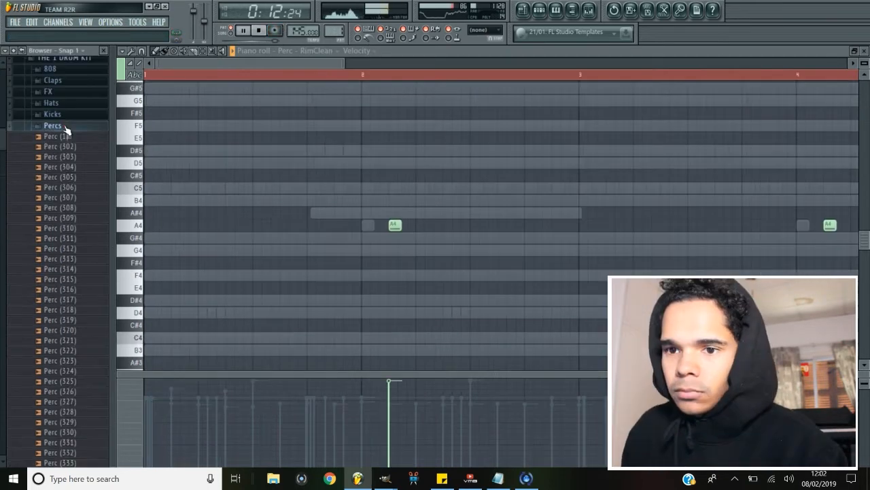
Preview snare samples and open Snr - Metro in a new channel.
{"action": "left_click", "coordinate": [64, 132]}
{"action": "left_click", "coordinate": [82, 292]}
{"action": "scroll", "coordinate": [86, 321], "scroll_direction": "down", "scroll_amount": 2}
{"action": "left_click", "coordinate": [84, 327]}
{"action": "left_click", "coordinate": [84, 344]}
{"action": "scroll", "coordinate": [92, 373], "scroll_direction": "down", "scroll_amount": 1}
{"action": "left_click", "coordinate": [82, 298]}
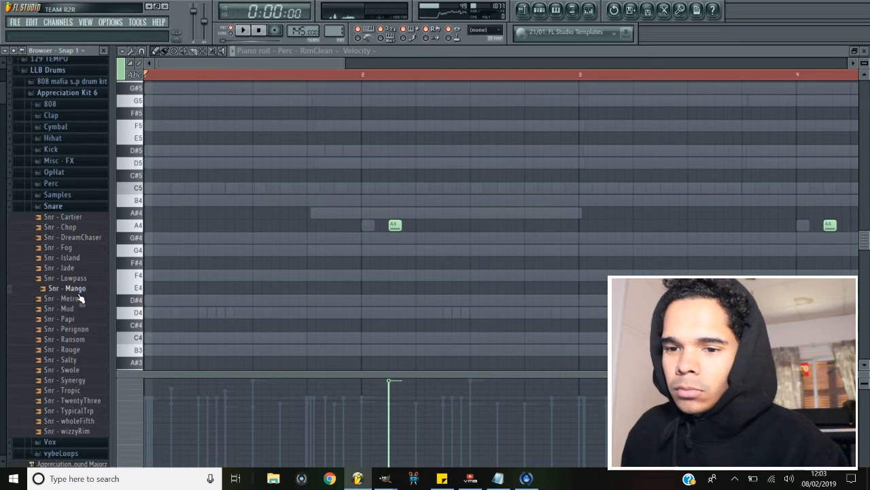
{"action": "right_click", "coordinate": [80, 305]}
{"action": "left_click", "coordinate": [102, 313]}
{"action": "key", "text": "space"}
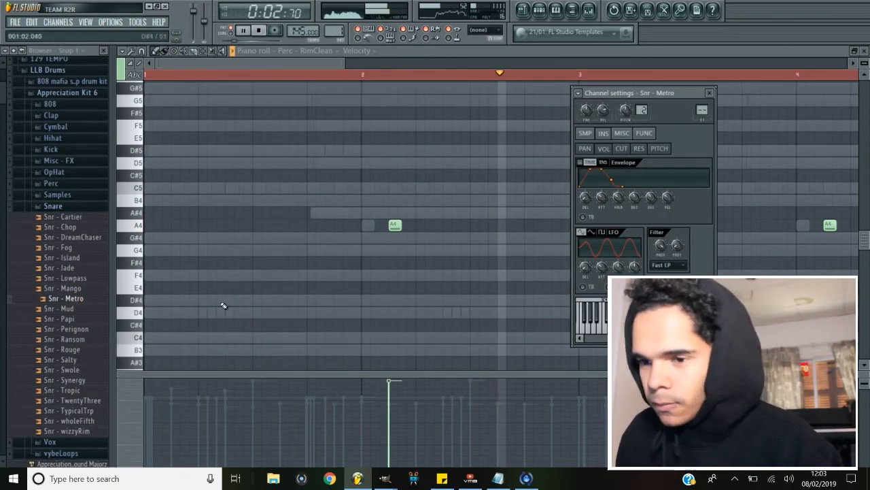
Stop playback and open the Omnisphere channel in the piano roll.
{"action": "key", "text": "space"}
{"action": "key", "text": "space"}
{"action": "left_click", "coordinate": [275, 31]}
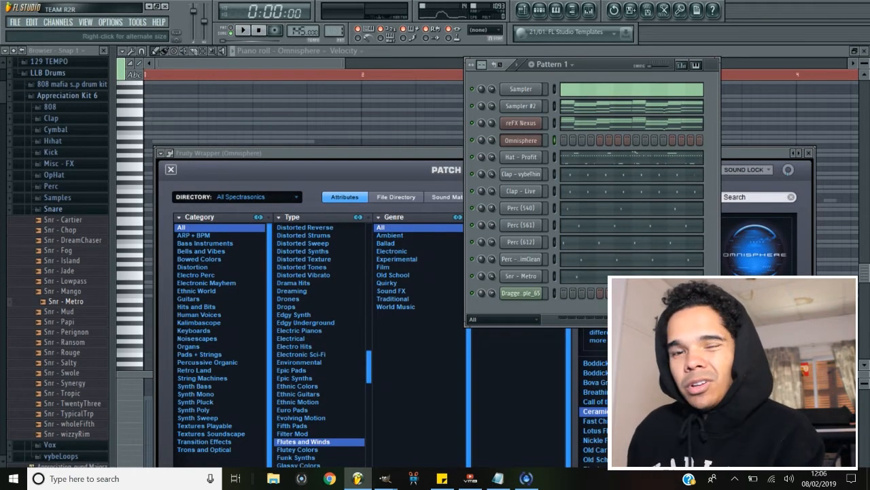
{"action": "right_click", "coordinate": [537, 143]}
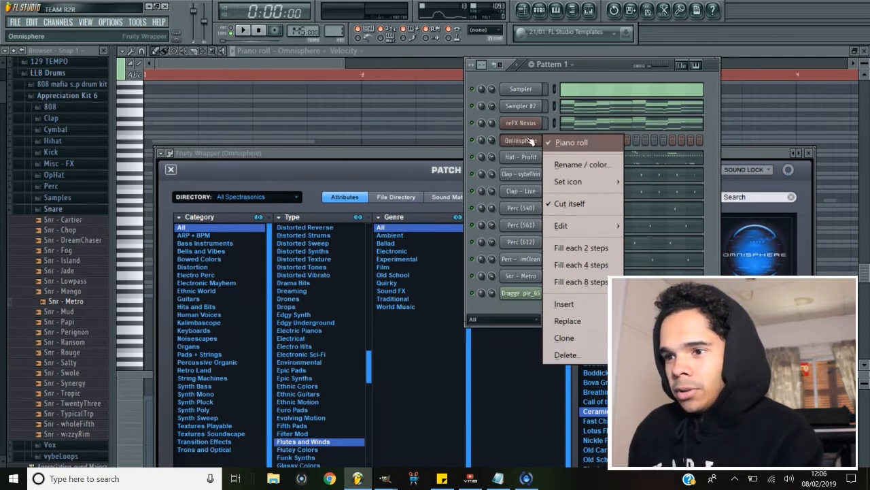
{"action": "left_click", "coordinate": [557, 142]}
Draw and adjust the opening melody notes around F5, G5, G#5 and A#5 in the Omnisphere piano roll.
{"action": "key", "text": "space"}
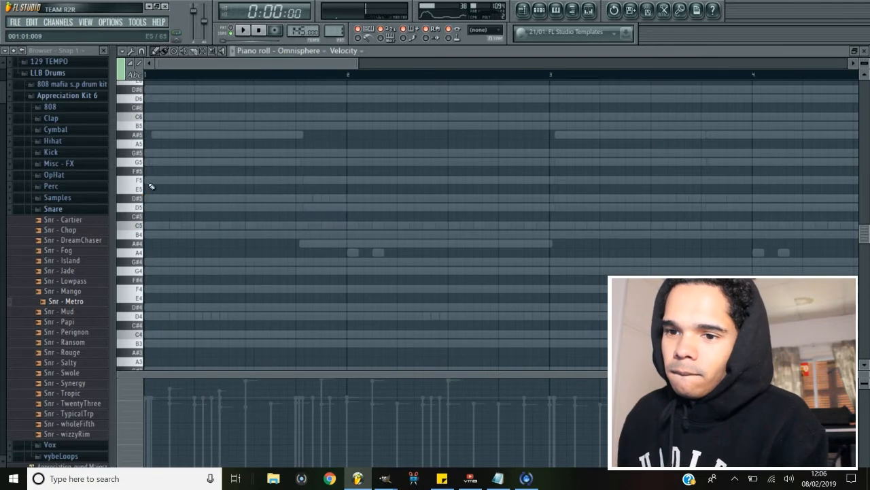
{"action": "key", "text": "space"}
{"action": "mouse_move", "coordinate": [151, 162]}
{"action": "left_mouse_down"}
{"action": "mouse_move", "coordinate": [315, 160]}
{"action": "mouse_move", "coordinate": [297, 180]}
{"action": "left_mouse_up"}
{"action": "key", "text": "space"}
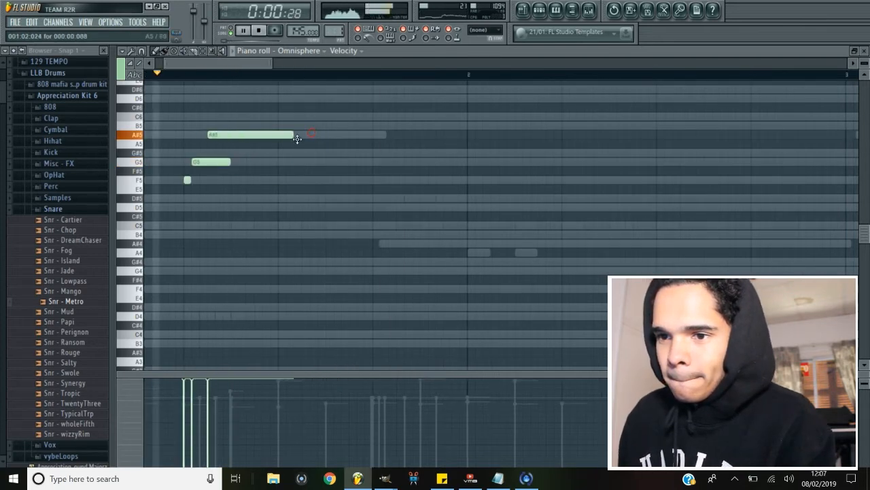
{"action": "mouse_move", "coordinate": [289, 134]}
{"action": "left_mouse_down"}
{"action": "mouse_move", "coordinate": [313, 134]}
{"action": "mouse_move", "coordinate": [274, 134]}
{"action": "left_mouse_up"}
{"action": "left_click", "coordinate": [280, 126]}
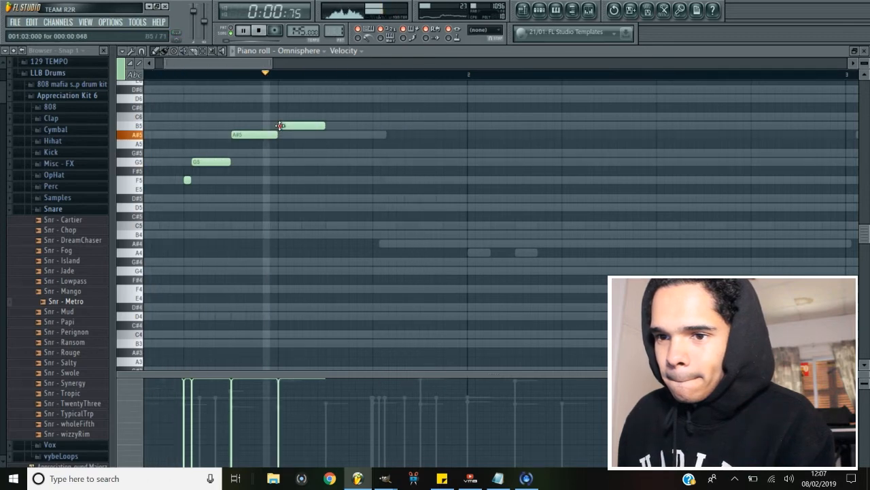
{"action": "right_click", "coordinate": [280, 125]}
{"action": "left_click", "coordinate": [291, 126]}
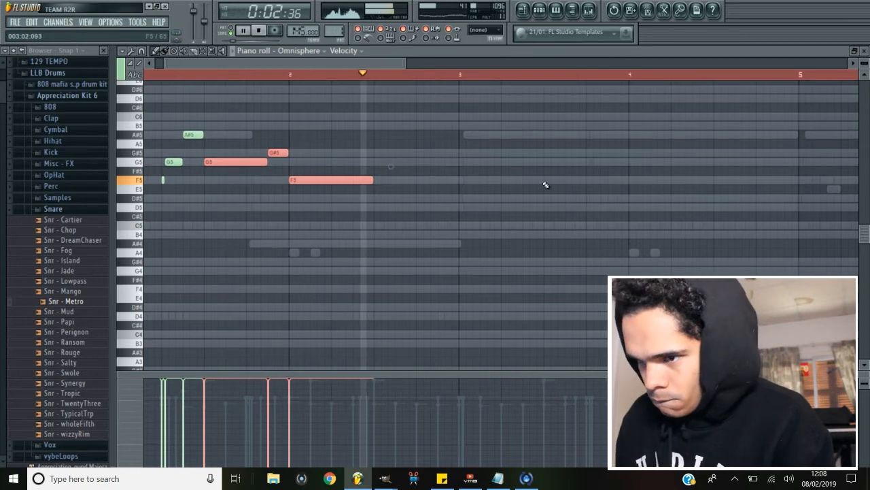
Add G5, G#5 and F5 melody notes in bar 4 and lengthen the F5 note toward bar 5.
{"action": "key", "text": "space"}
{"action": "left_click", "coordinate": [548, 161]}
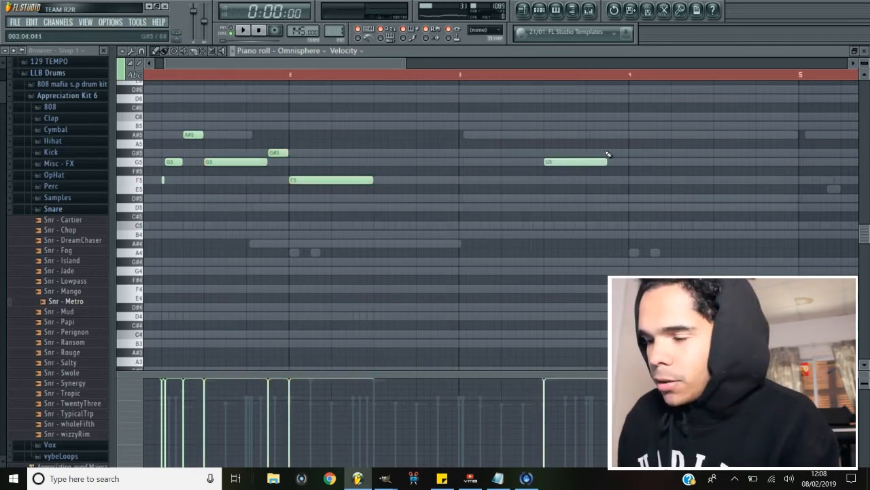
{"action": "left_click", "coordinate": [608, 153]}
{"action": "left_click", "coordinate": [647, 151]}
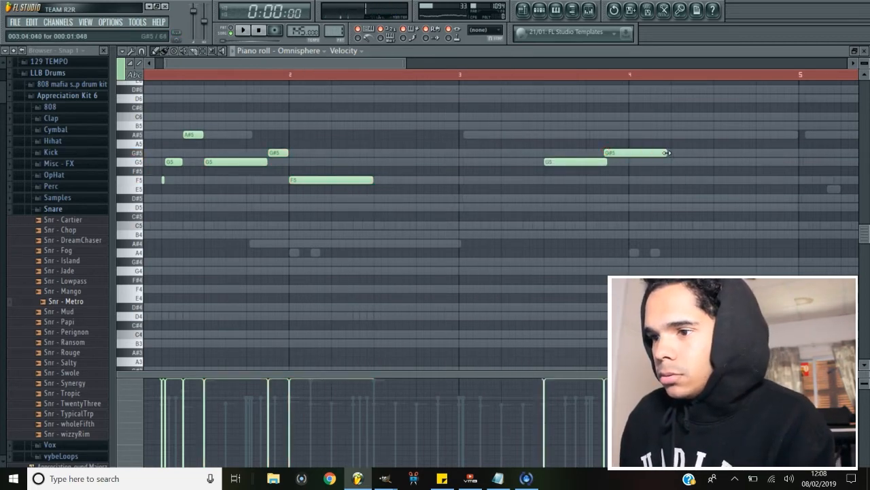
{"action": "left_click_drag", "start_coordinate": [644, 156], "coordinate": [649, 157]}
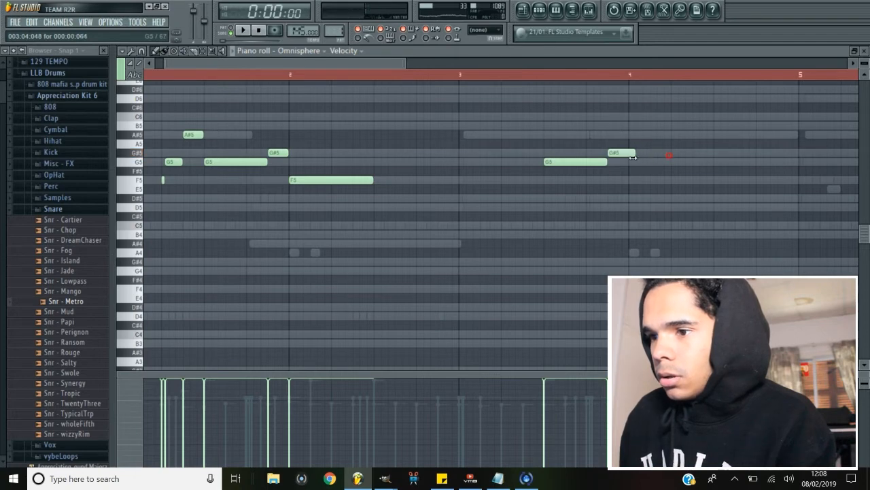
{"action": "left_click", "coordinate": [631, 179]}
{"action": "key", "text": "space"}
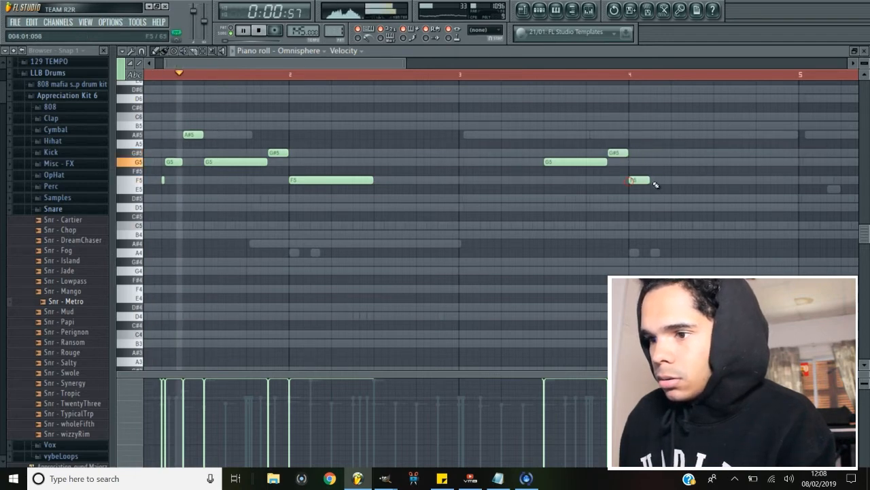
{"action": "left_click_drag", "start_coordinate": [647, 181], "coordinate": [714, 192]}
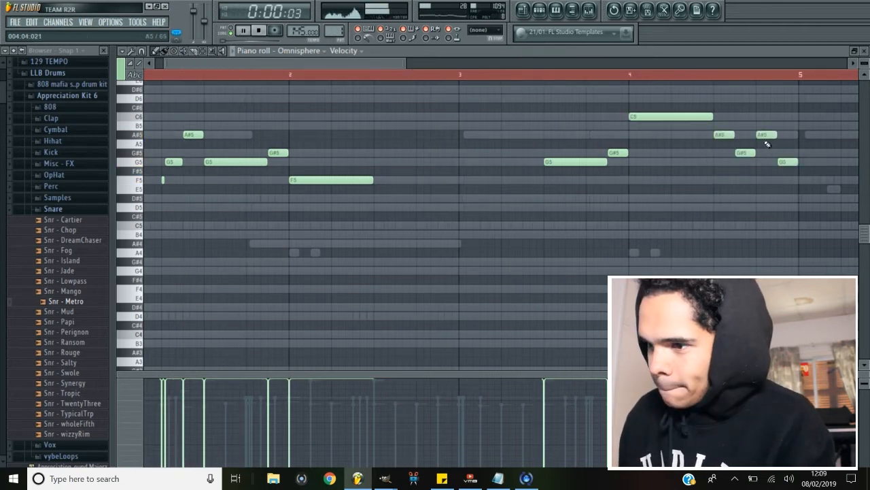
{"action": "left_click_drag", "start_coordinate": [766, 142], "coordinate": [783, 188]}
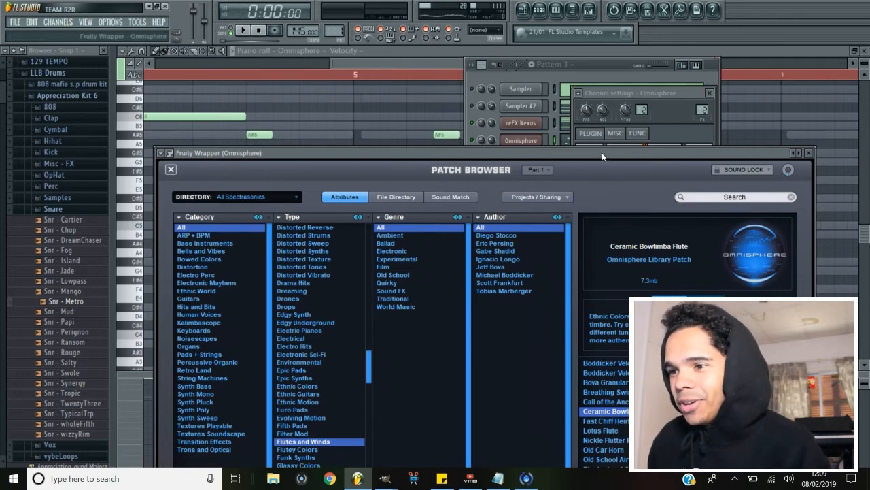
Load the Plucked and Chiffed patch from Flutes and Winds in Omnisphere and audition it with the pattern.
{"action": "left_click_drag", "start_coordinate": [608, 151], "coordinate": [567, 78]}
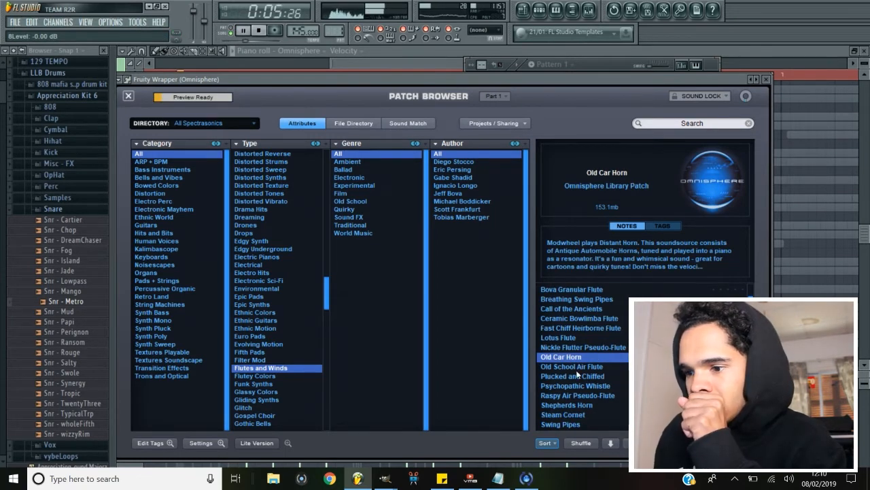
{"action": "left_click", "coordinate": [575, 375]}
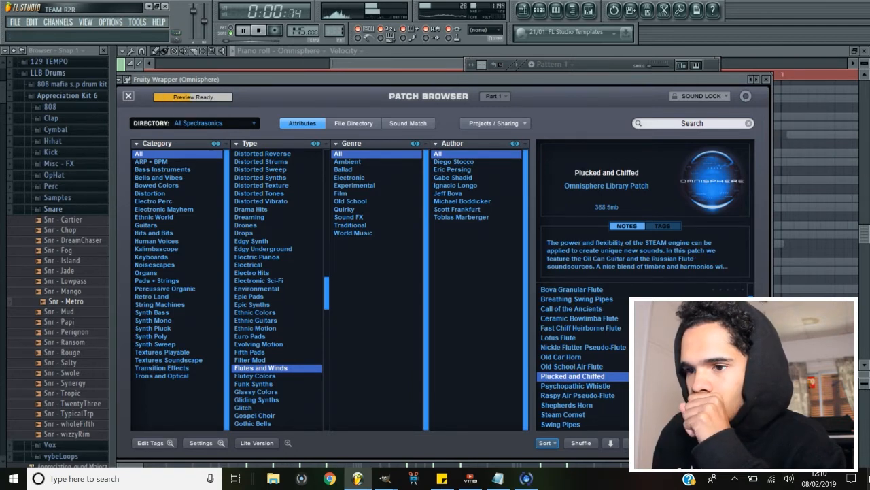
{"action": "left_click", "coordinate": [592, 64]}
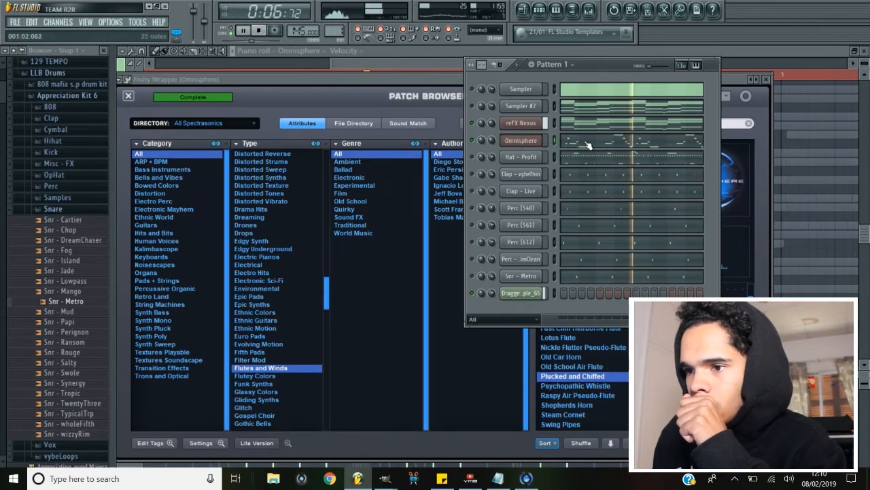
{"action": "left_click", "coordinate": [576, 249]}
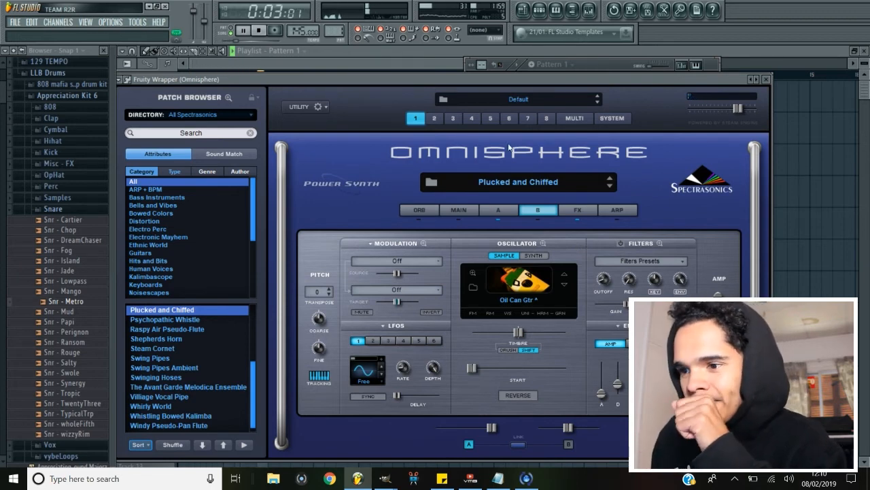
{"action": "left_click", "coordinate": [539, 10]}
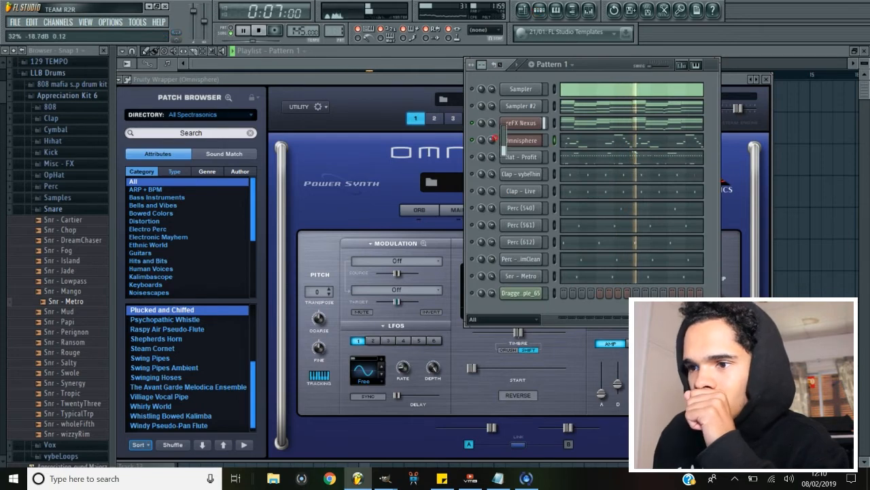
{"action": "key", "text": "space"}
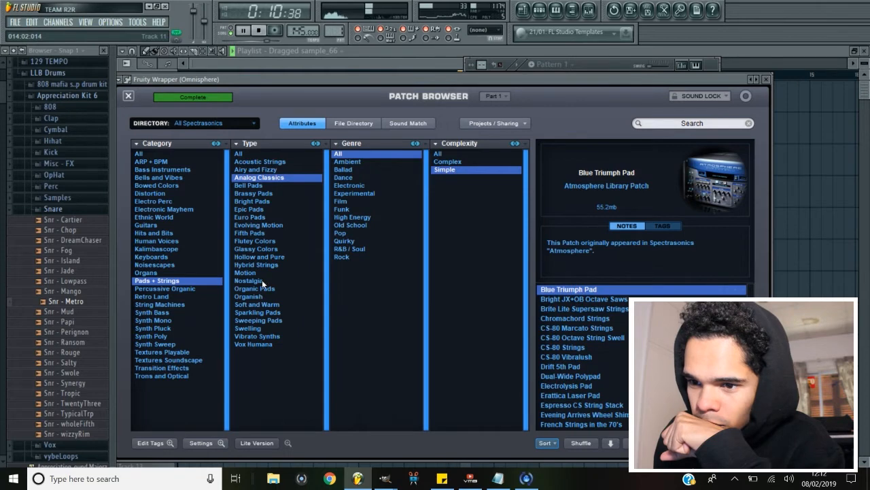
Filter Omnisphere patches to the Nostalgia type, load Dark Old String Orchestra and play the pattern to audition it.
{"action": "left_click", "coordinate": [261, 280]}
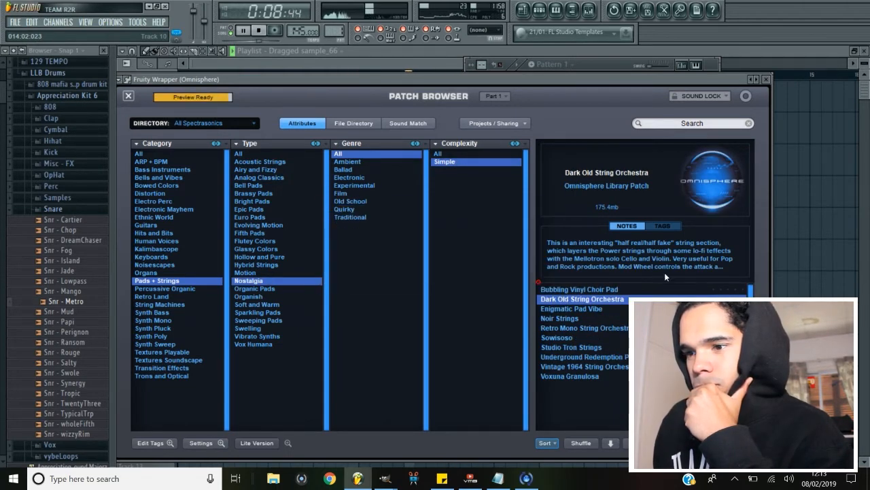
{"action": "left_click", "coordinate": [523, 280]}
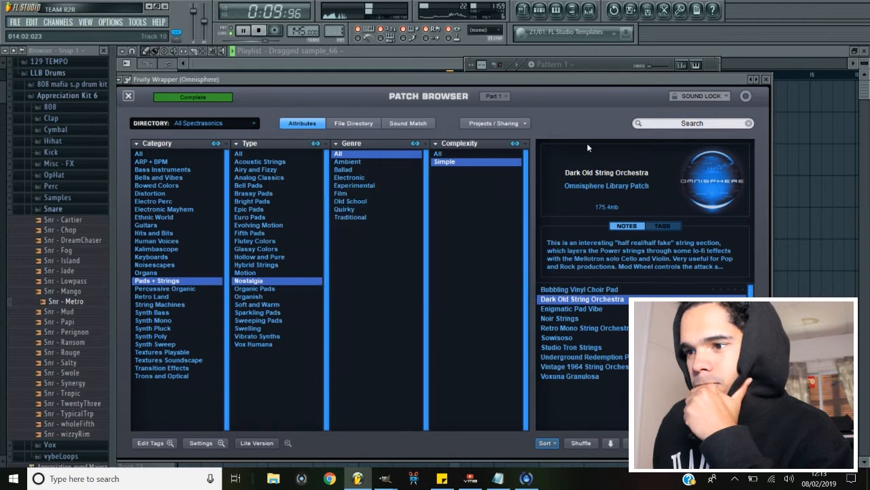
{"action": "left_click", "coordinate": [534, 277]}
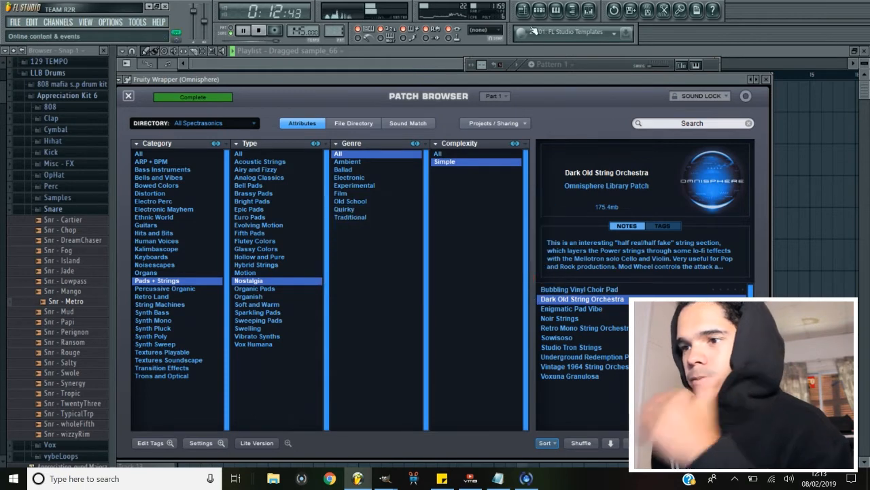
{"action": "key", "text": "space"}
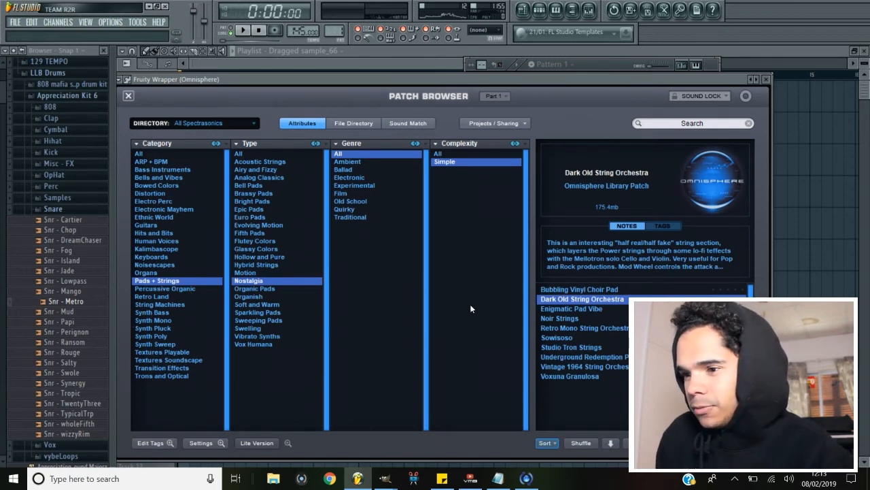
{"action": "left_click", "coordinate": [598, 65]}
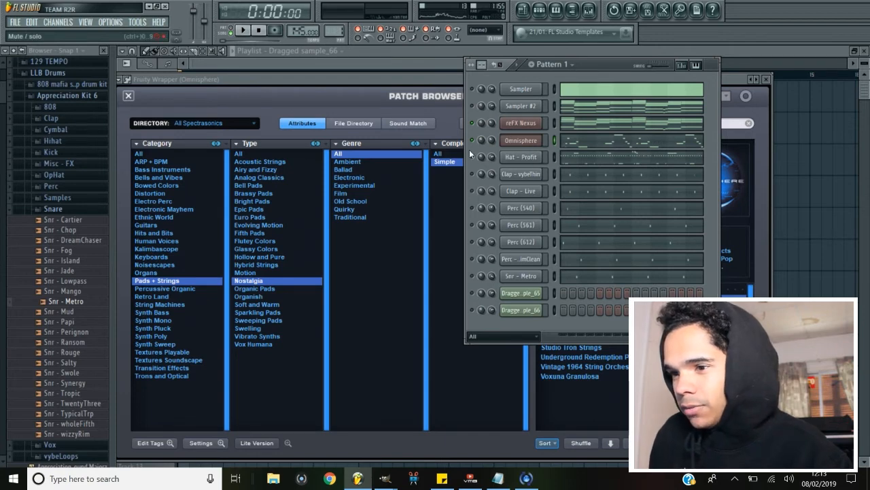
{"action": "key", "text": "space"}
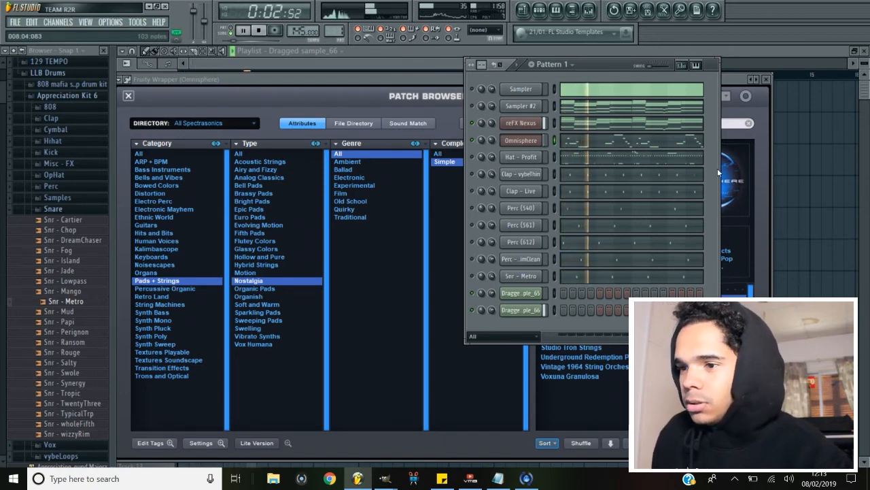
Lengthen and reposition the Omnisphere melody notes so the pattern runs through bar 8.
{"action": "left_click", "coordinate": [571, 147]}
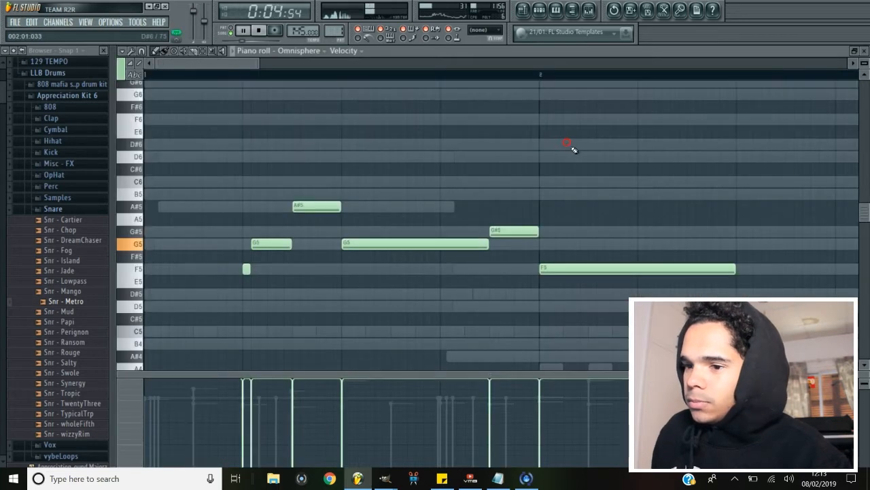
{"action": "left_click_drag", "start_coordinate": [266, 61], "coordinate": [519, 60]}
{"action": "key", "text": "space"}
{"action": "left_click_drag", "start_coordinate": [312, 266], "coordinate": [424, 270]}
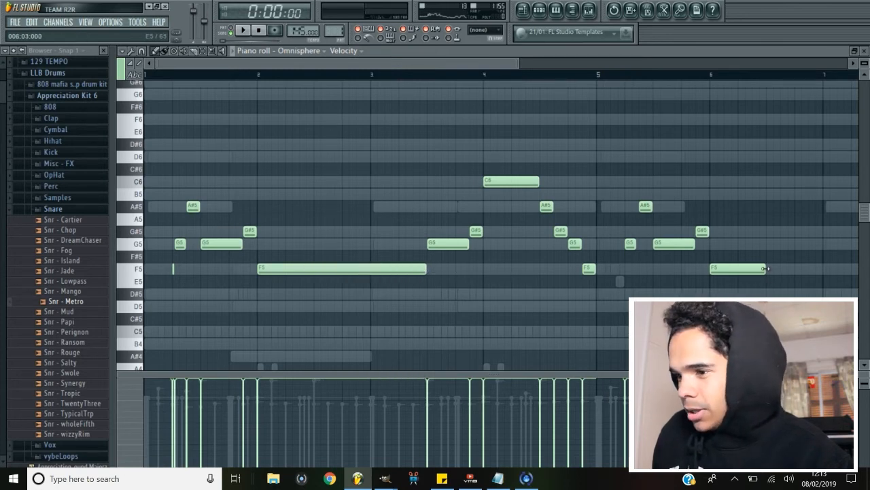
{"action": "left_click_drag", "start_coordinate": [790, 267], "coordinate": [788, 294]}
{"action": "left_click_drag", "start_coordinate": [509, 62], "coordinate": [661, 65]}
{"action": "key", "text": "space"}
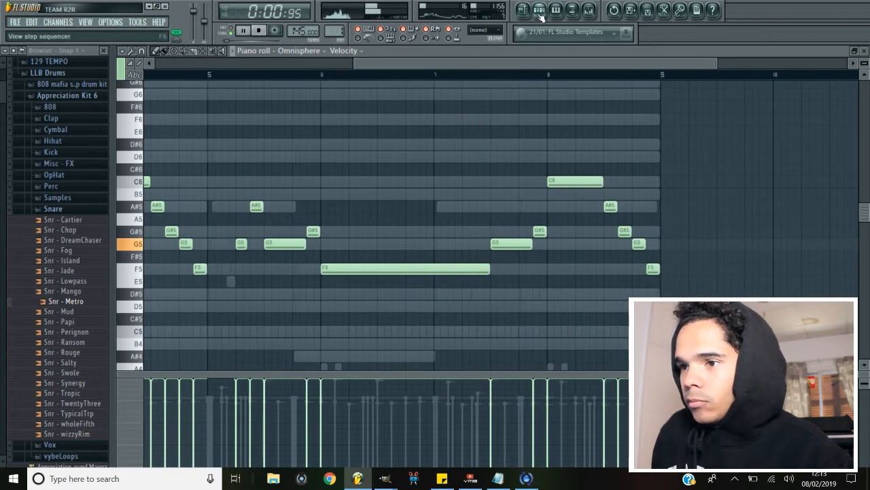
Play the pattern to review the Omnisphere melody alongside the other channels.
{"action": "left_click", "coordinate": [542, 14]}
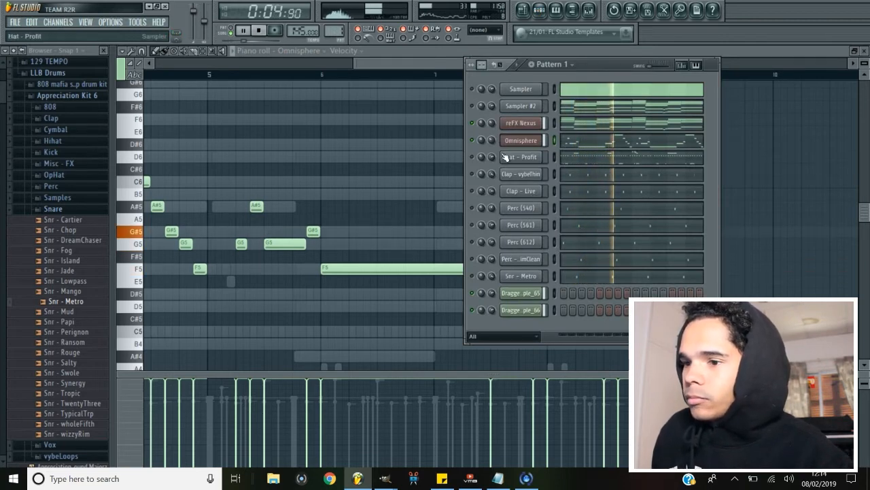
{"action": "left_click_drag", "start_coordinate": [491, 140], "coordinate": [487, 149]}
{"action": "key", "text": "space"}
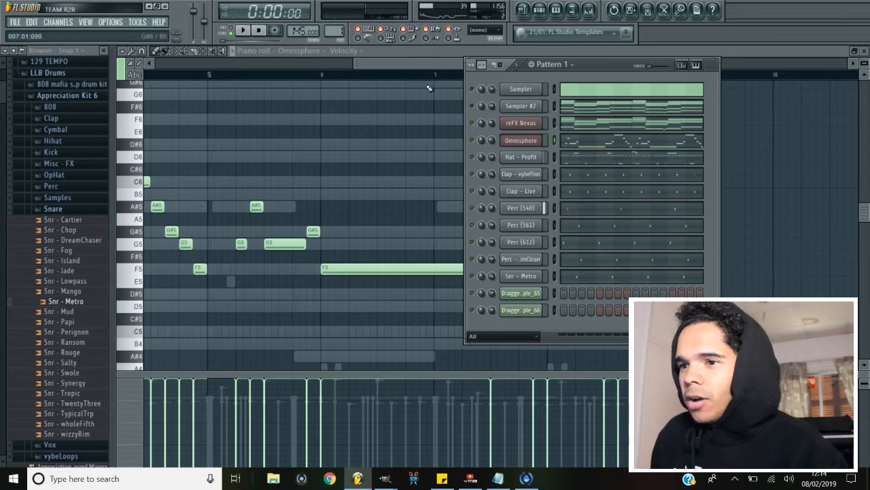
{"action": "left_click_drag", "start_coordinate": [411, 63], "coordinate": [272, 43]}
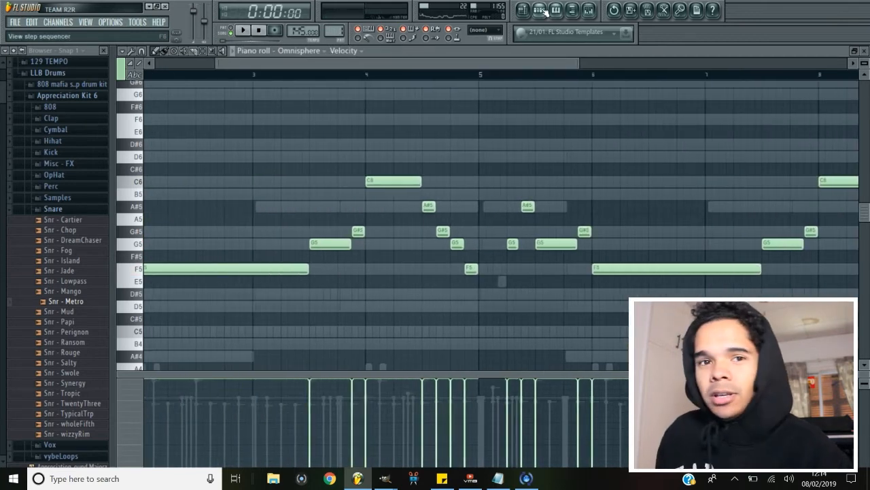
{"action": "left_click", "coordinate": [538, 9]}
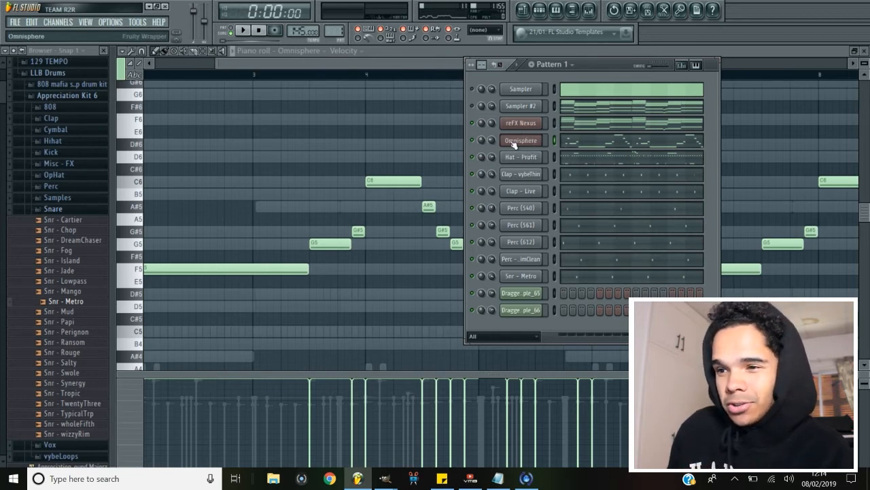
Solo the refX Nexus channel and start recording an 808 - Shotta bassline in its piano roll.
{"action": "right_click", "coordinate": [477, 124]}
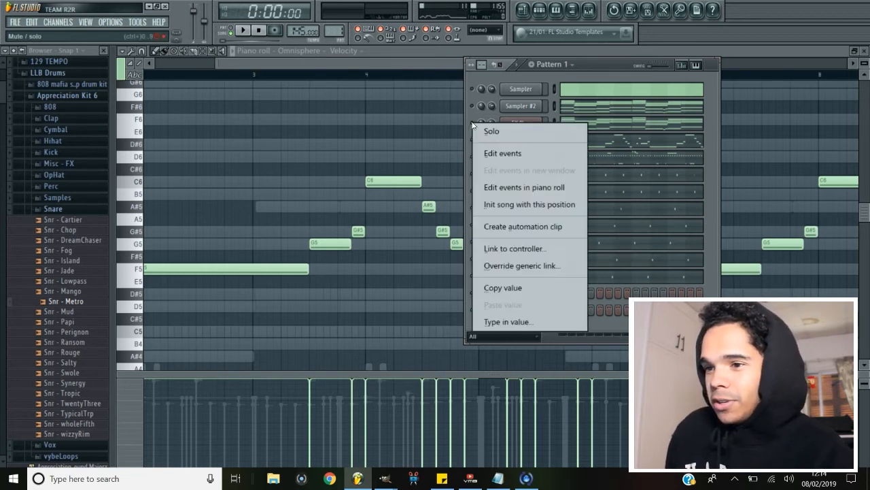
{"action": "left_click", "coordinate": [511, 132]}
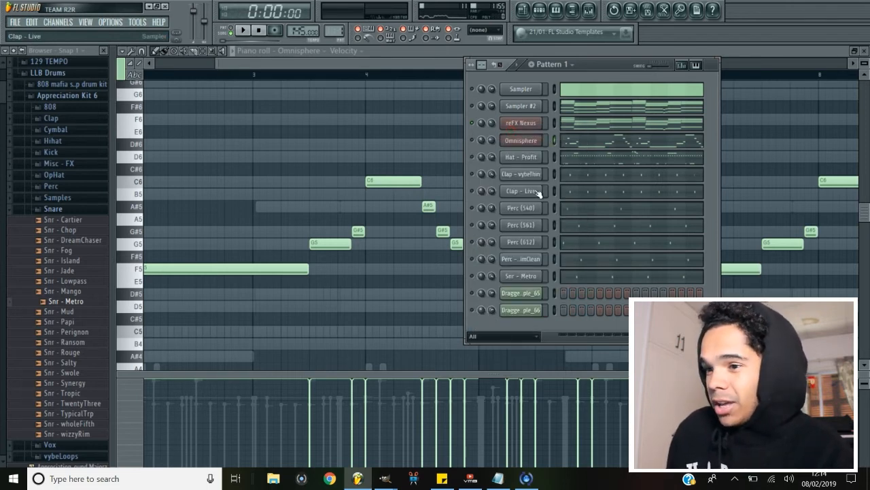
{"action": "left_click", "coordinate": [473, 158]}
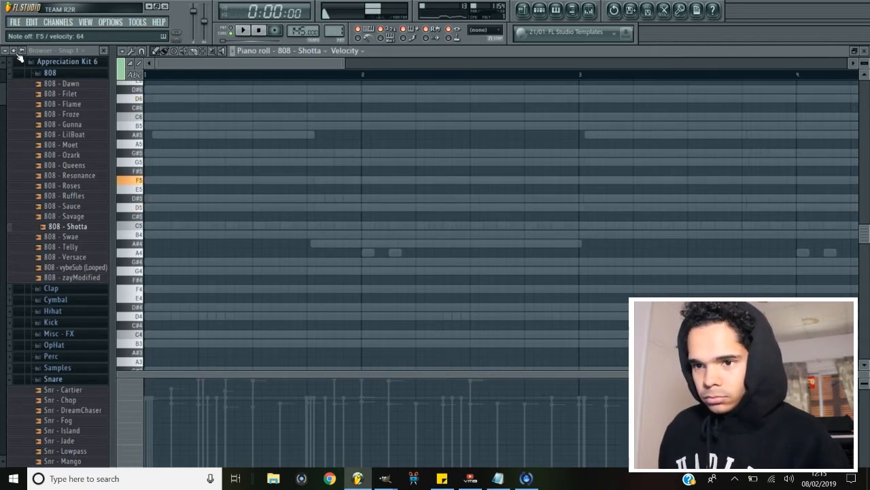
{"action": "key", "text": "space"}
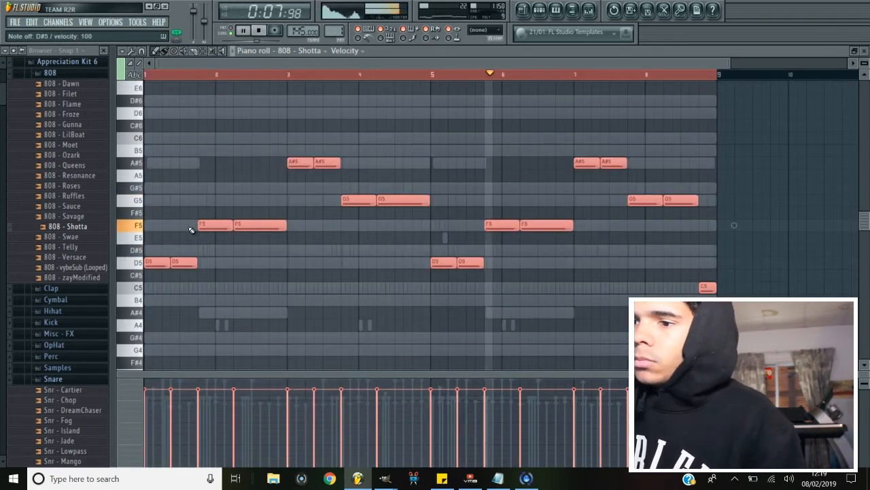
Load the Kick - Fye sample from the Appreciation Kit 6 Kick folder into a new channel.
{"action": "key", "text": "space"}
{"action": "key", "text": "space"}
{"action": "left_click", "coordinate": [544, 13]}
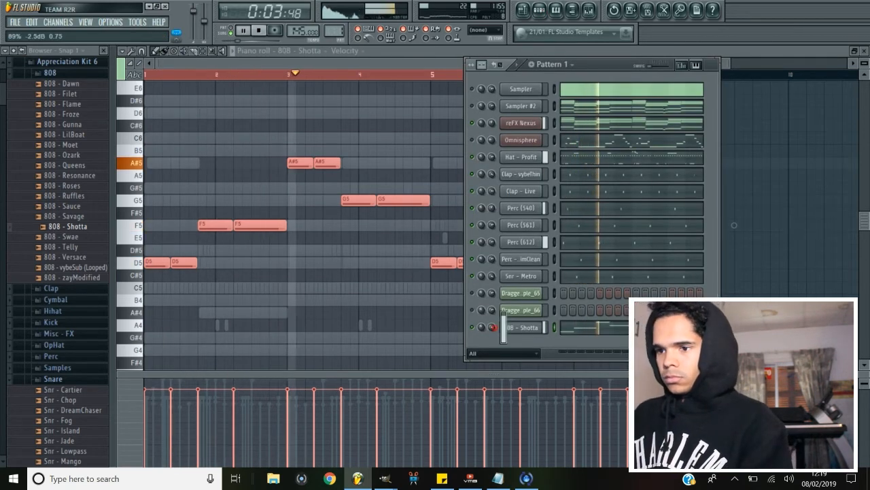
{"action": "key", "text": "space"}
{"action": "left_click", "coordinate": [51, 321]}
{"action": "left_click", "coordinate": [75, 182]}
{"action": "right_click", "coordinate": [76, 182]}
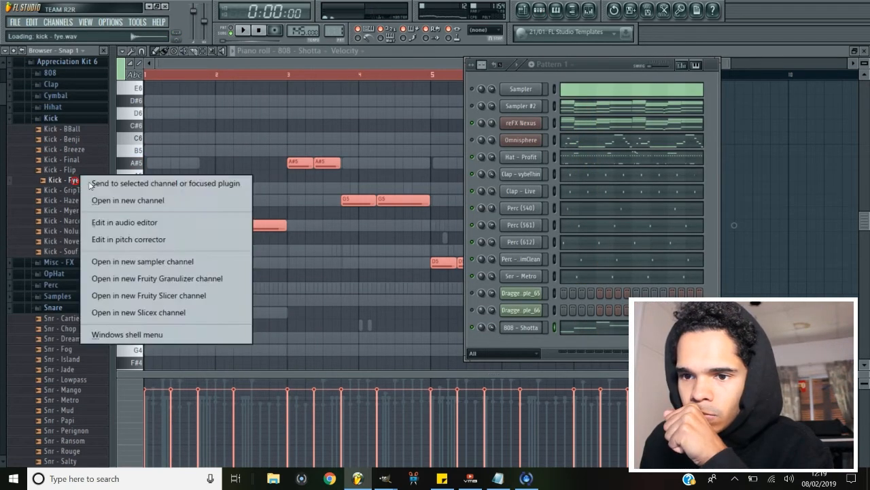
{"action": "left_click", "coordinate": [129, 200]}
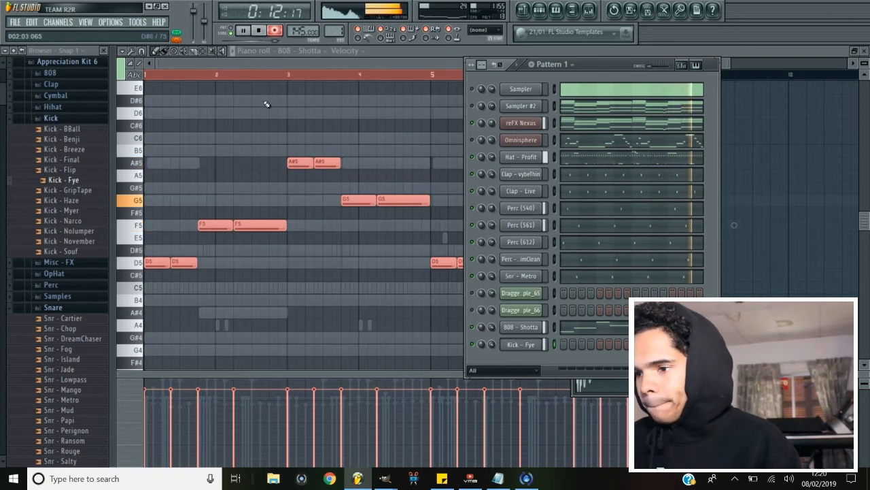
Select all notes in the kick pattern and quantize them.
{"action": "left_click", "coordinate": [292, 50]}
{"action": "left_click", "coordinate": [330, 350]}
{"action": "key", "text": "ctrl+a"}
{"action": "key", "text": "alt+q"}
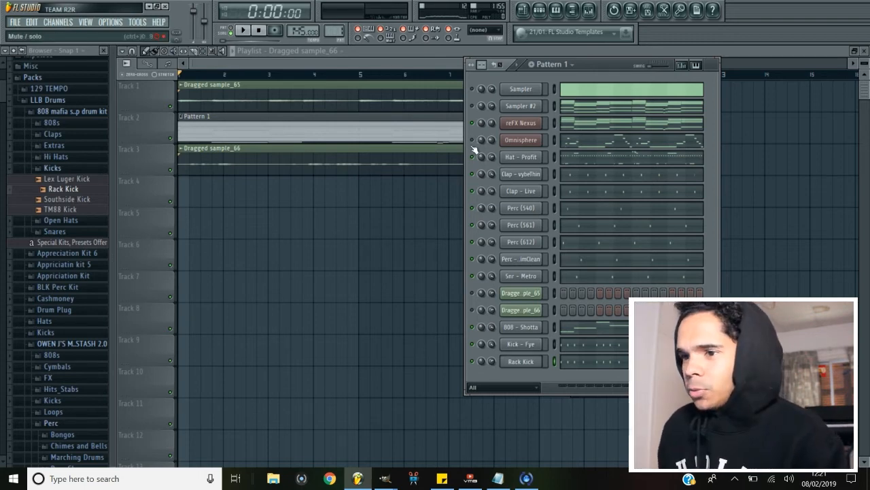
Place the channel patterns and dragged samples on separate playlist tracks to start the arrangement.
{"action": "left_click", "coordinate": [415, 68]}
{"action": "left_click", "coordinate": [540, 11]}
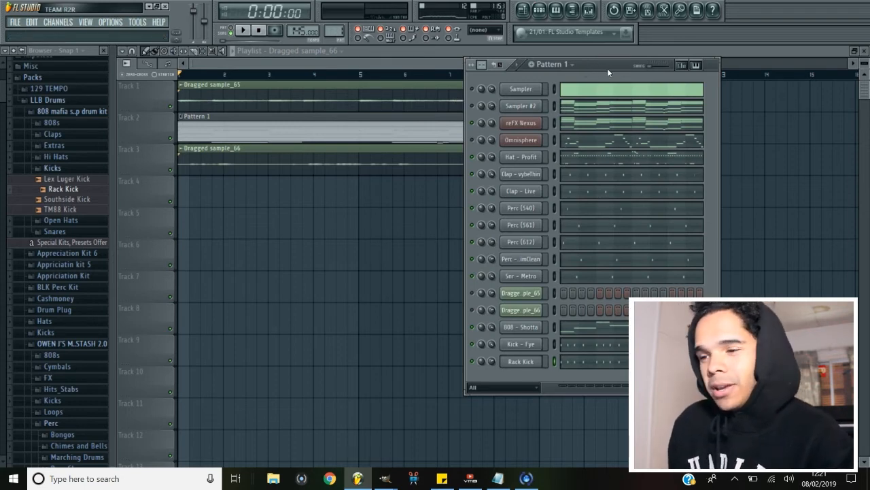
{"action": "left_click", "coordinate": [552, 64]}
{"action": "left_click", "coordinate": [617, 255]}
{"action": "left_click", "coordinate": [321, 141]}
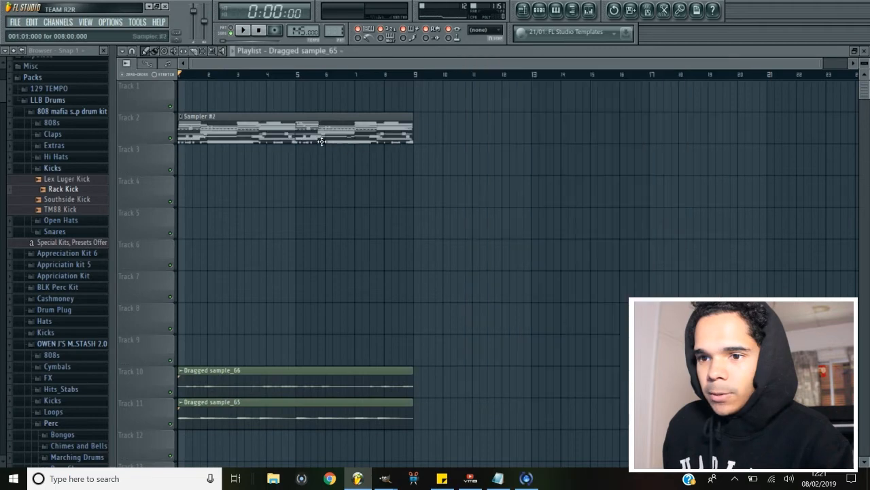
{"action": "left_click_drag", "start_coordinate": [278, 134], "coordinate": [229, 446]}
{"action": "left_click_drag", "start_coordinate": [228, 120], "coordinate": [192, 477]}
{"action": "scroll", "coordinate": [216, 309], "scroll_direction": "down", "scroll_amount": 1}
{"action": "left_click_drag", "start_coordinate": [231, 412], "coordinate": [212, 310]}
{"action": "left_click_drag", "start_coordinate": [214, 376], "coordinate": [217, 410]}
{"action": "left_click_drag", "start_coordinate": [213, 378], "coordinate": [224, 411], "text": "ctrl"}
Copy the drum, 808 and melody patterns along the playlist to extend the arrangement past bar 33.
{"action": "scroll", "coordinate": [228, 340], "scroll_direction": "up", "scroll_amount": 1}
{"action": "left_click", "coordinate": [233, 133]}
{"action": "left_click_drag", "start_coordinate": [224, 132], "coordinate": [206, 191]}
{"action": "left_click_drag", "start_coordinate": [202, 132], "coordinate": [204, 320]}
{"action": "scroll", "coordinate": [208, 278], "scroll_direction": "down", "scroll_amount": 1}
{"action": "scroll", "coordinate": [209, 278], "scroll_direction": "up", "scroll_amount": 1}
{"action": "left_click_drag", "start_coordinate": [219, 355], "coordinate": [225, 444], "text": "ctrl"}
{"action": "left_click_drag", "start_coordinate": [222, 355], "coordinate": [227, 451]}
{"action": "scroll", "coordinate": [227, 414], "scroll_direction": "down", "scroll_amount": 1}
{"action": "scroll", "coordinate": [227, 414], "scroll_direction": "up", "scroll_amount": 1}
{"action": "left_click_drag", "start_coordinate": [217, 131], "coordinate": [203, 162]}
{"action": "left_click_drag", "start_coordinate": [195, 131], "coordinate": [193, 100]}
{"action": "left_click_drag", "start_coordinate": [197, 131], "coordinate": [198, 353]}
{"action": "left_click_drag", "start_coordinate": [384, 290], "coordinate": [413, 290]}
{"action": "mouse_move", "coordinate": [379, 358]}
{"action": "left_mouse_down"}
{"action": "mouse_move", "coordinate": [388, 358]}
{"action": "mouse_move", "coordinate": [380, 358]}
{"action": "left_mouse_up"}
{"action": "left_click_drag", "start_coordinate": [383, 361], "coordinate": [412, 364]}
{"action": "scroll", "coordinate": [381, 374], "scroll_direction": "down", "scroll_amount": 2}
{"action": "left_click_drag", "start_coordinate": [333, 390], "coordinate": [314, 297]}
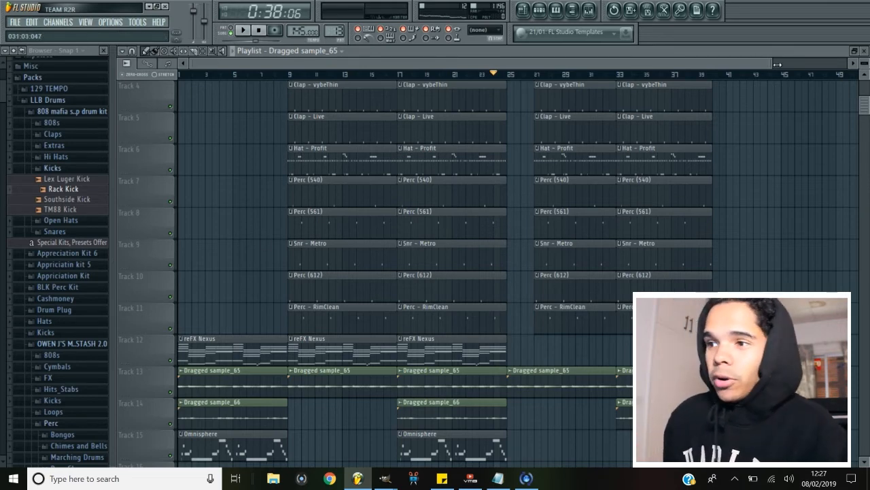
Select time ranges on the playlist timeline and play the arrangement from the start.
{"action": "left_click_drag", "start_coordinate": [778, 64], "coordinate": [619, 81]}
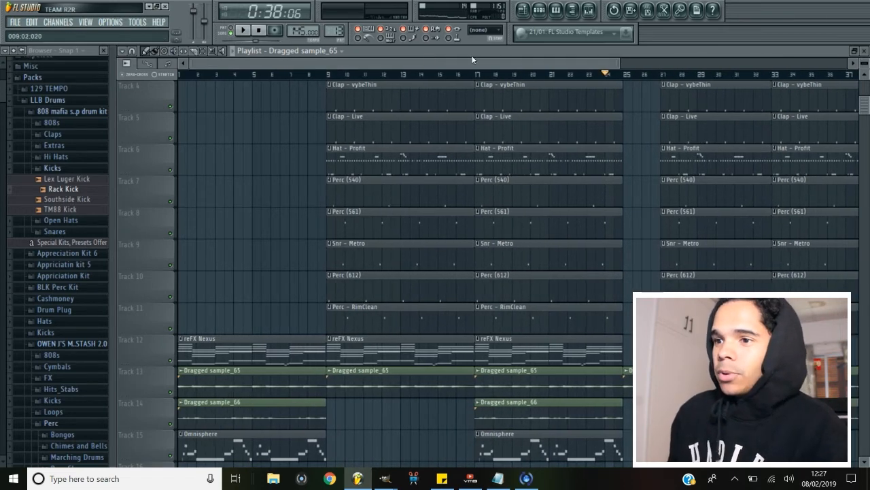
{"action": "scroll", "coordinate": [304, 184], "scroll_direction": "down", "scroll_amount": 1}
{"action": "scroll", "coordinate": [291, 270], "scroll_direction": "up", "scroll_amount": 2}
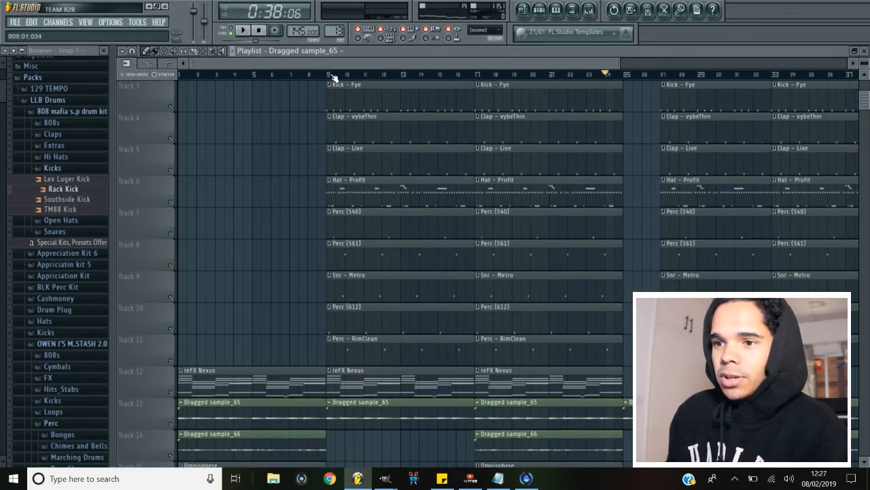
{"action": "left_click_drag", "start_coordinate": [325, 74], "coordinate": [179, 75]}
{"action": "left_click_drag", "start_coordinate": [328, 75], "coordinate": [582, 79]}
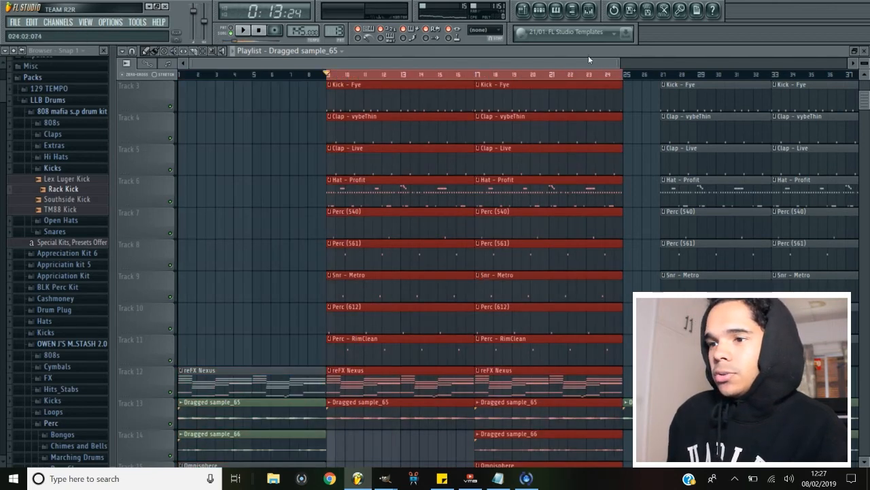
{"action": "scroll", "coordinate": [360, 96], "scroll_direction": "right", "scroll_amount": 5}
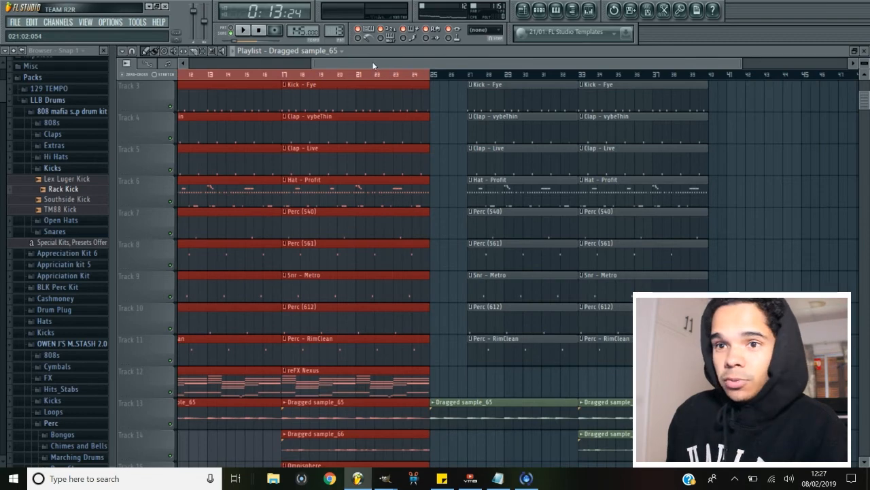
{"action": "left_click_drag", "start_coordinate": [373, 64], "coordinate": [362, 64]}
{"action": "left_click_drag", "start_coordinate": [452, 74], "coordinate": [726, 75]}
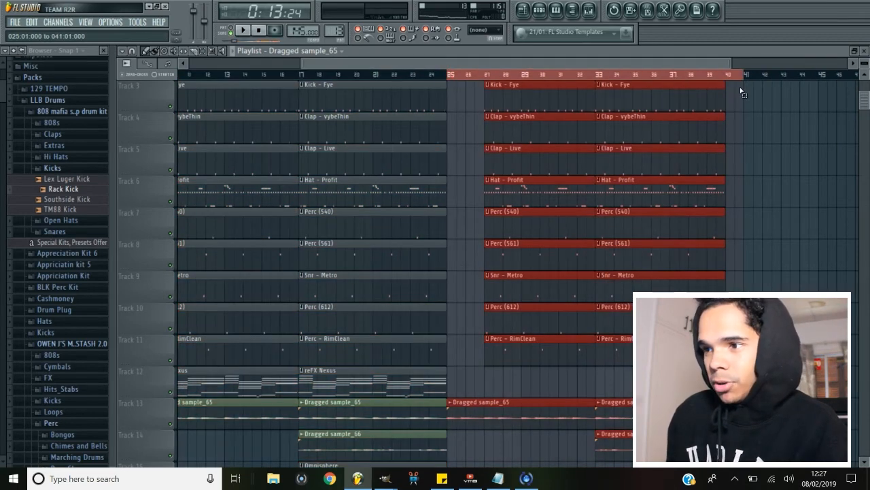
{"action": "left_click_drag", "start_coordinate": [397, 67], "coordinate": [367, 68]}
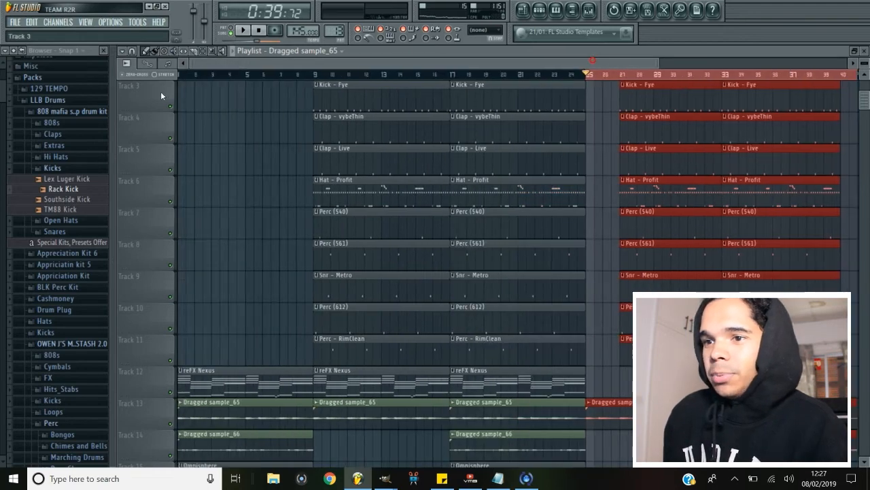
{"action": "key", "text": "space"}
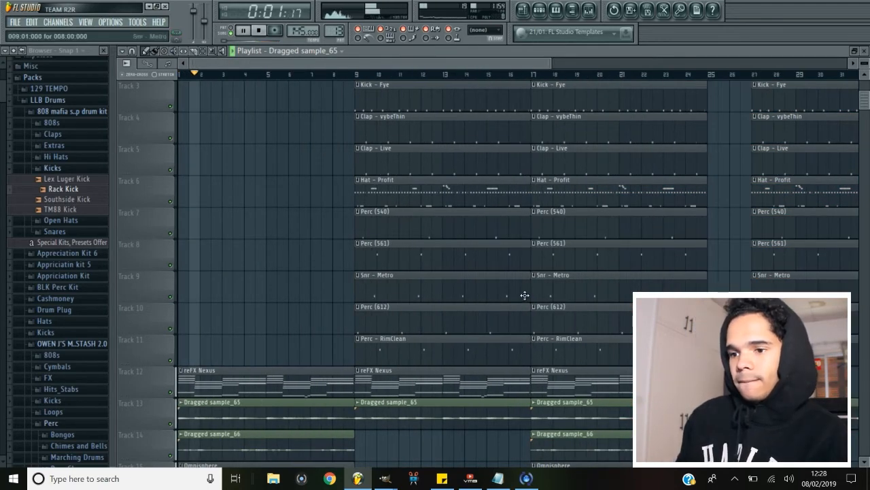
Listen to the arrangement while inspecting the playlist tracks and the reFX Nexus pattern in the piano roll.
{"action": "scroll", "coordinate": [525, 296], "scroll_direction": "down", "scroll_amount": 3}
{"action": "scroll", "coordinate": [525, 296], "scroll_direction": "up", "scroll_amount": 3}
{"action": "scroll", "coordinate": [525, 296], "scroll_direction": "down", "scroll_amount": 2}
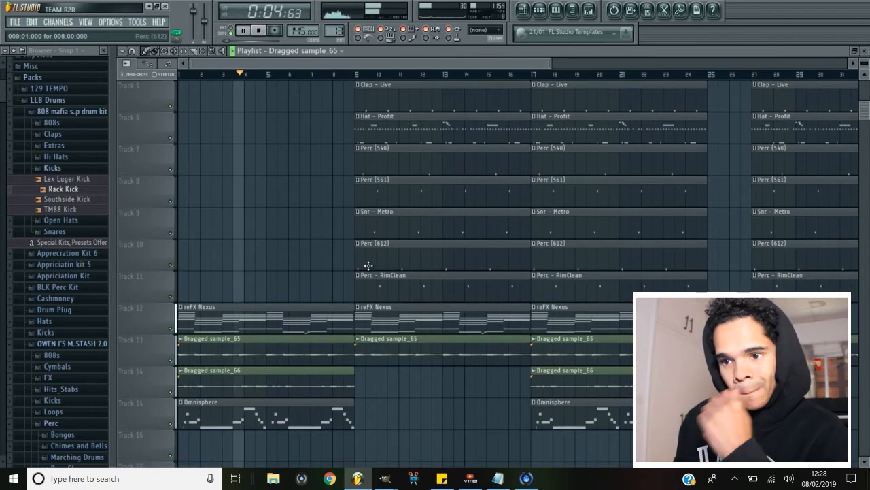
{"action": "double_click", "coordinate": [284, 318]}
{"action": "left_click_drag", "start_coordinate": [447, 63], "coordinate": [697, 62]}
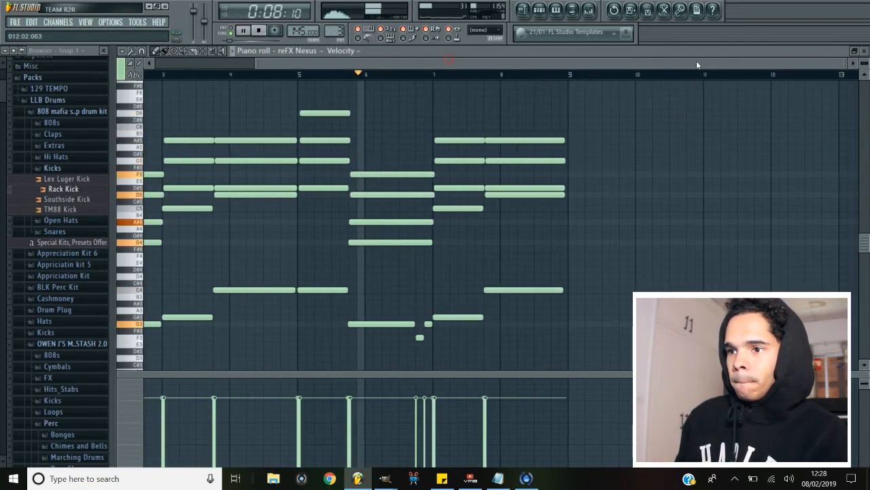
{"action": "left_click", "coordinate": [523, 10]}
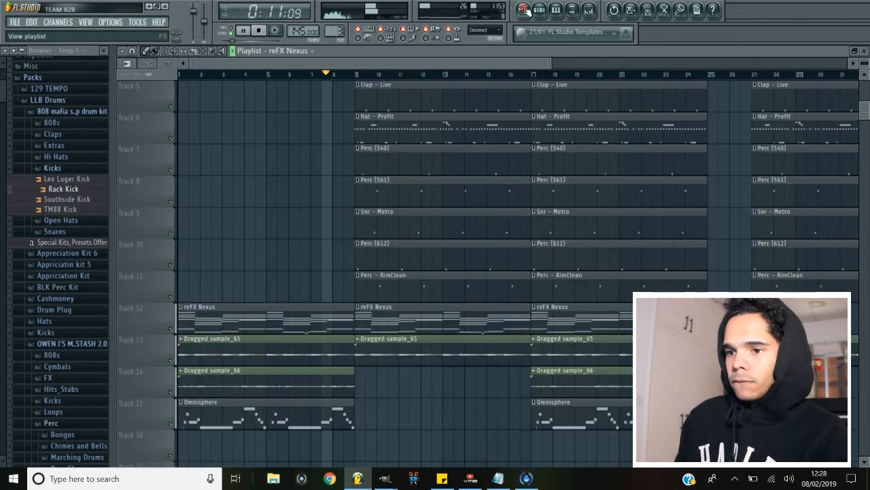
{"action": "scroll", "coordinate": [507, 355], "scroll_direction": "up", "scroll_amount": 1}
{"action": "scroll", "coordinate": [507, 355], "scroll_direction": "up", "scroll_amount": 4}
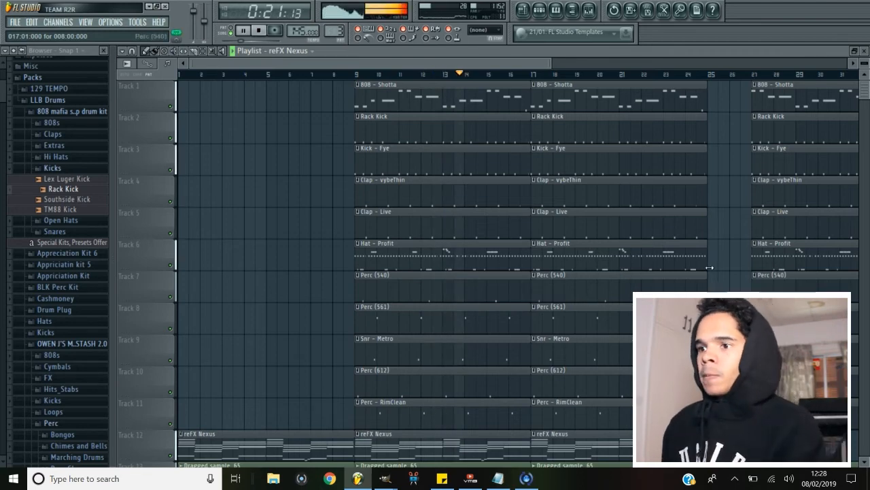
{"action": "scroll", "coordinate": [671, 108], "scroll_direction": "down", "scroll_amount": 1}
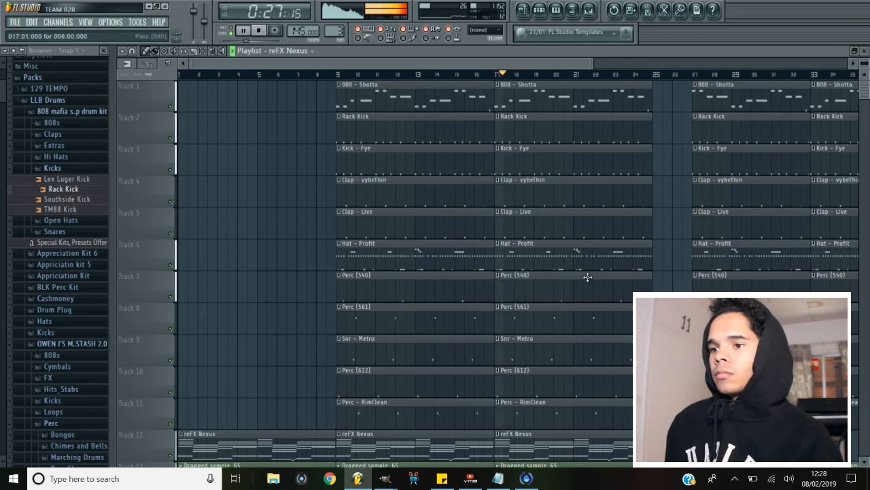
{"action": "scroll", "coordinate": [587, 277], "scroll_direction": "down", "scroll_amount": 2}
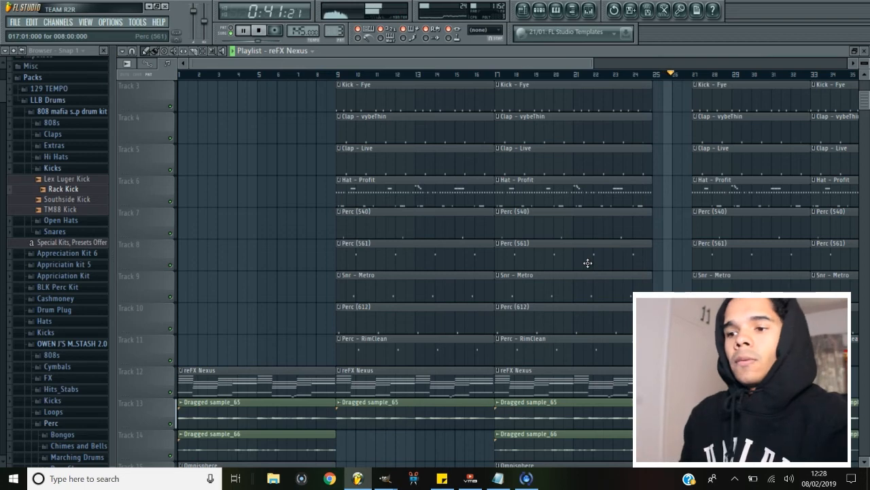
{"action": "left_click_drag", "start_coordinate": [592, 62], "coordinate": [824, 60]}
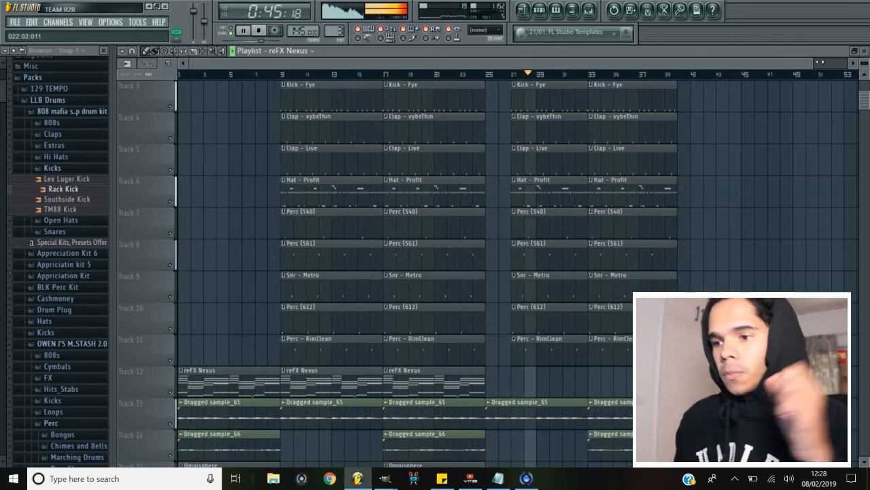